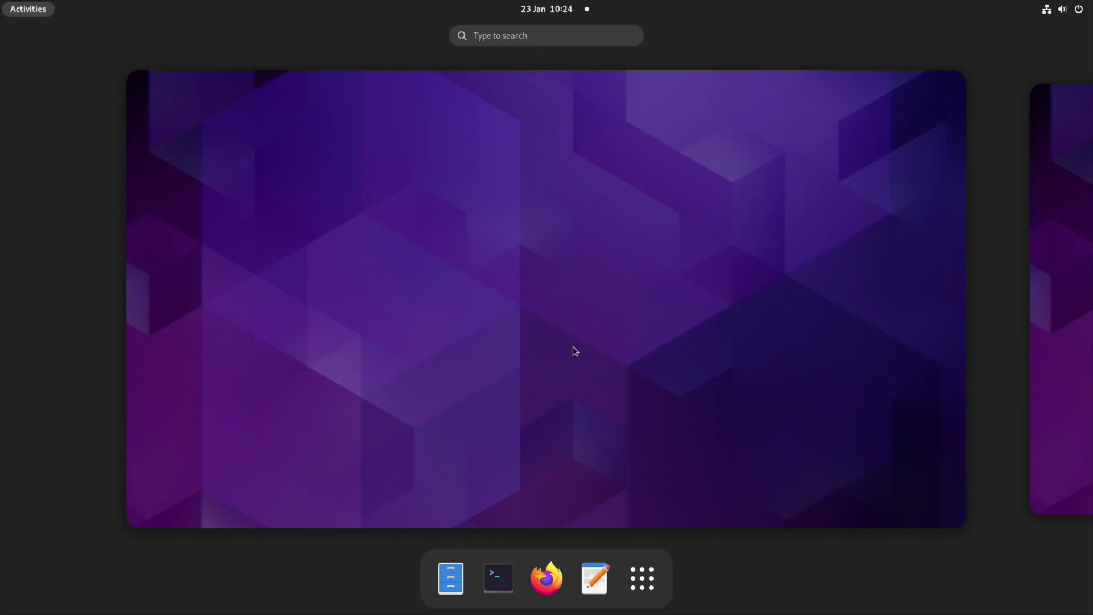
# Step: Open Firefox, a terminal and the Files manager from the dock
pyautogui.click(545, 578)
pyautogui.press('super')
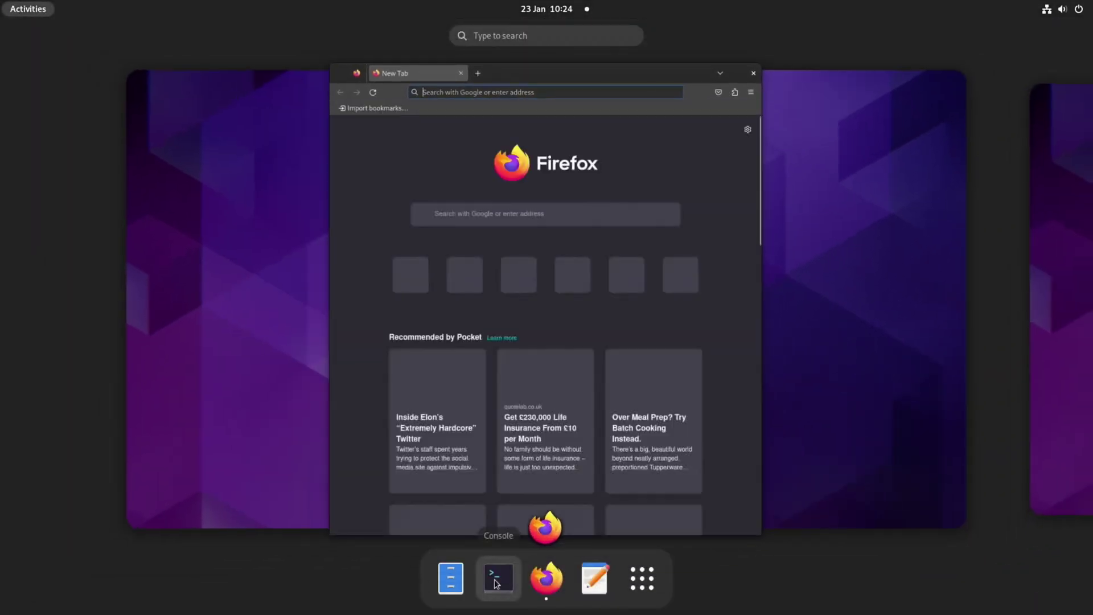
pyautogui.click(498, 578)
pyautogui.press('super')
pyautogui.click(451, 578)
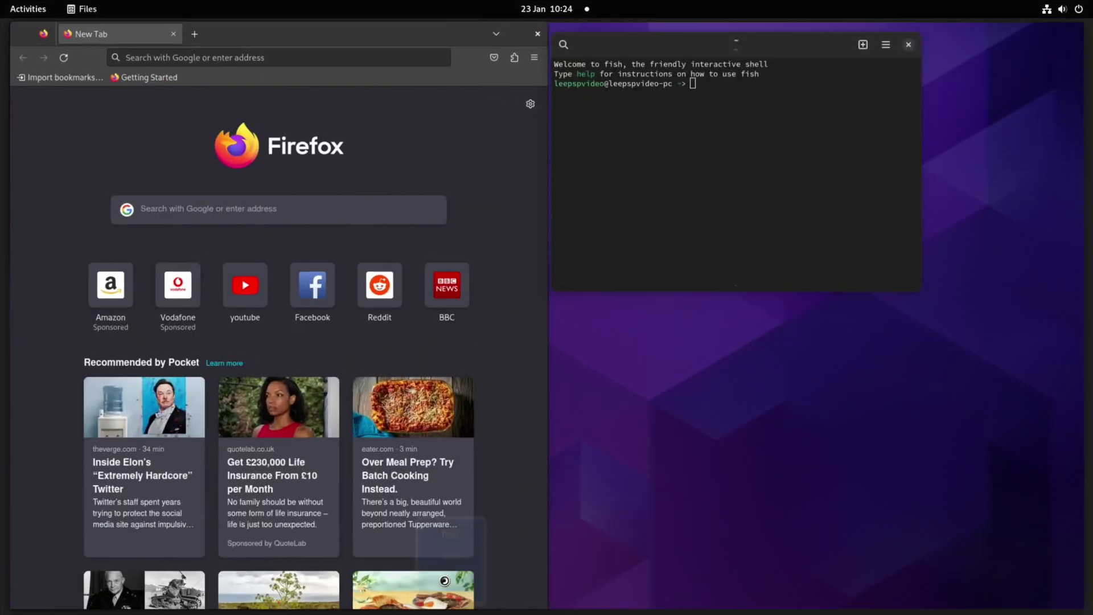
pyautogui.press('super')
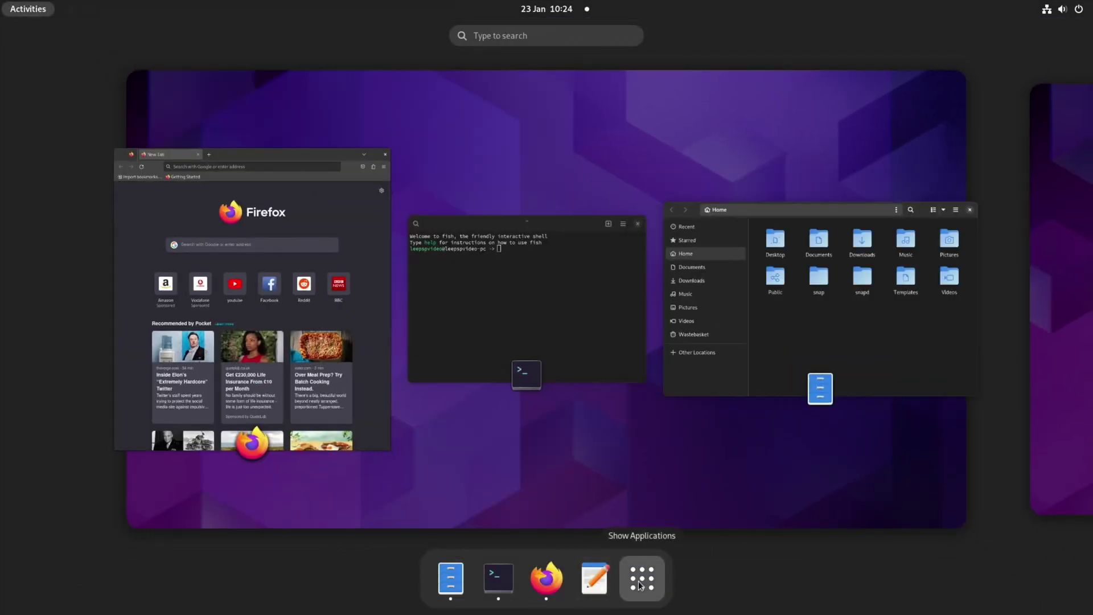
# Step: Launch Extensions and then GParted from the application grid
pyautogui.click(642, 578)
pyautogui.click(705, 327)
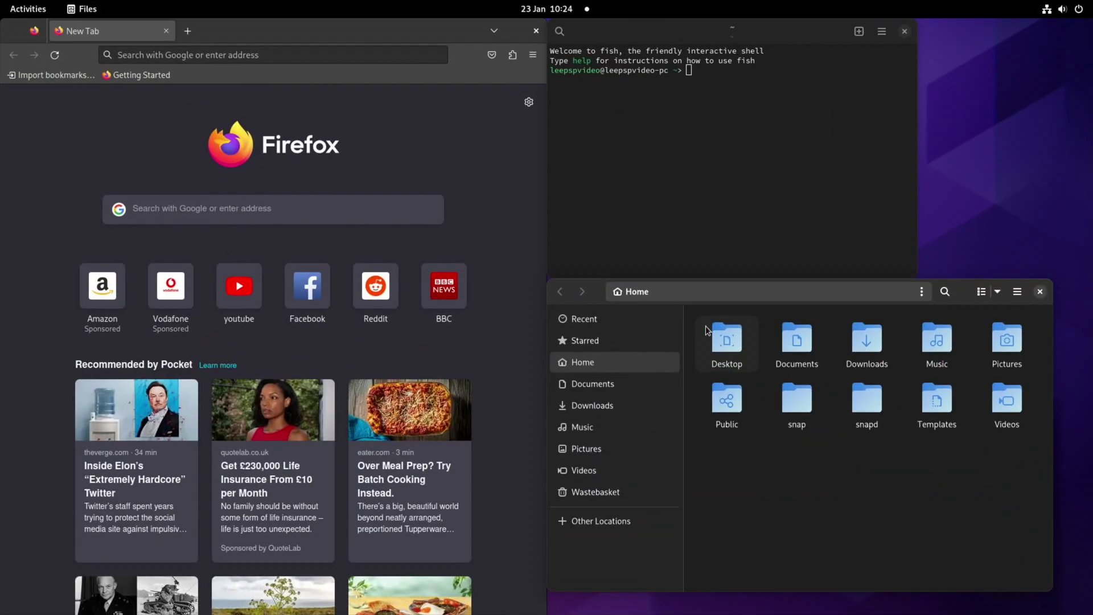
pyautogui.press('super')
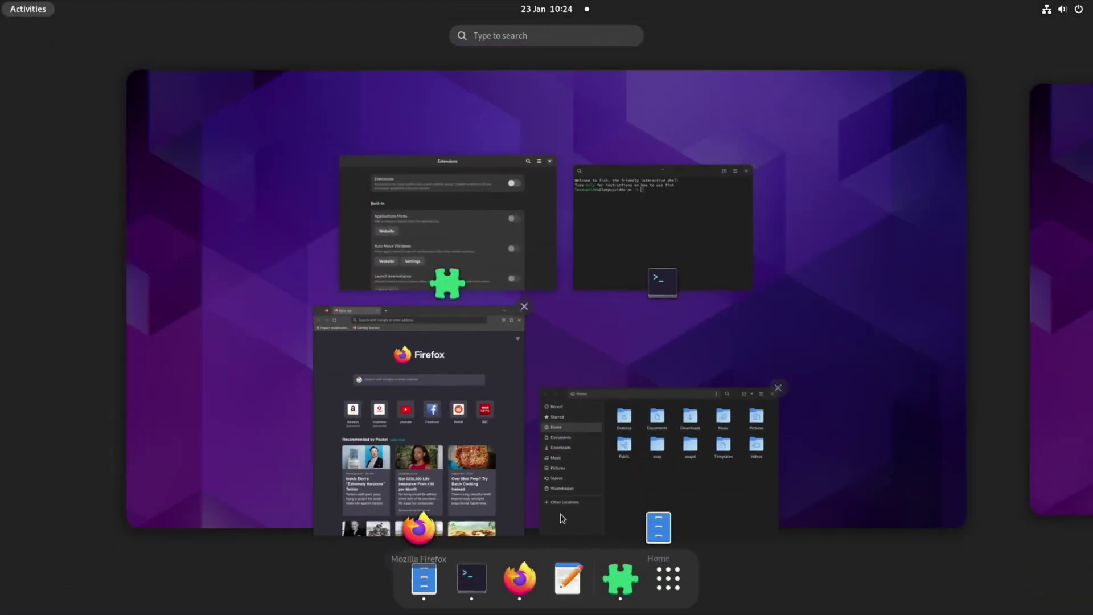
pyautogui.click(660, 580)
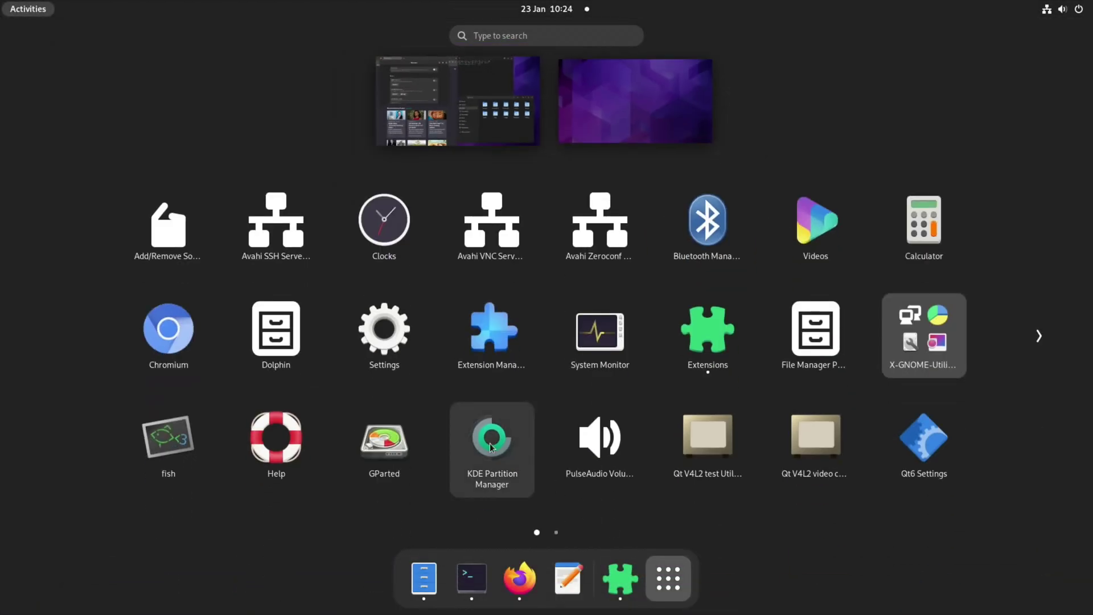
pyautogui.moveTo(383, 438); pyautogui.dragTo(390, 434)
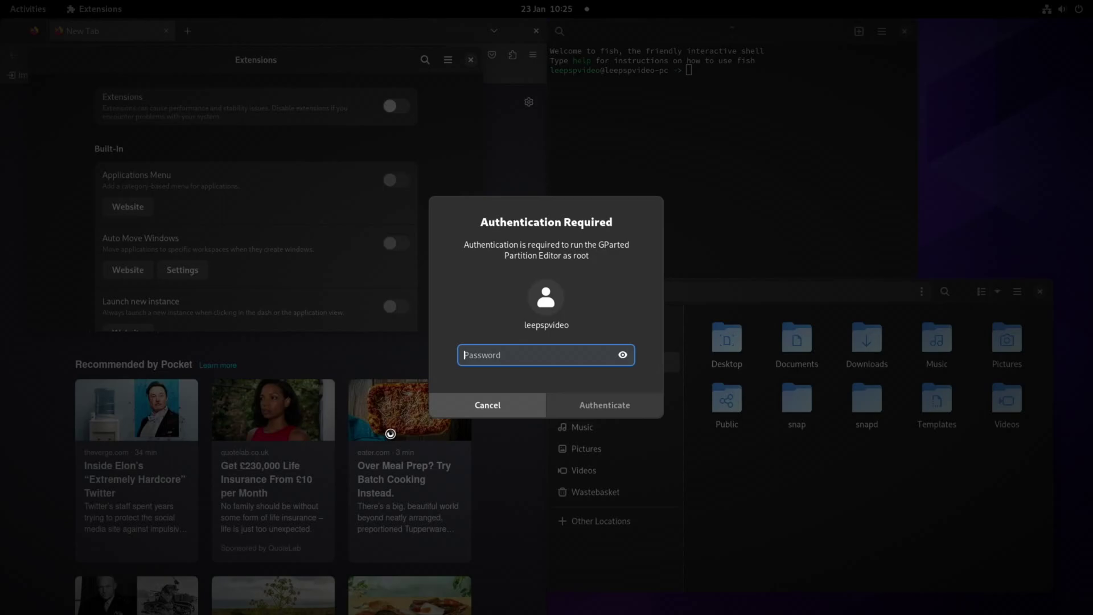
# Step: Authenticate GParted with the password and switch its device view to /dev/nvme0n1
pyautogui.write('****')
pyautogui.press('Return')
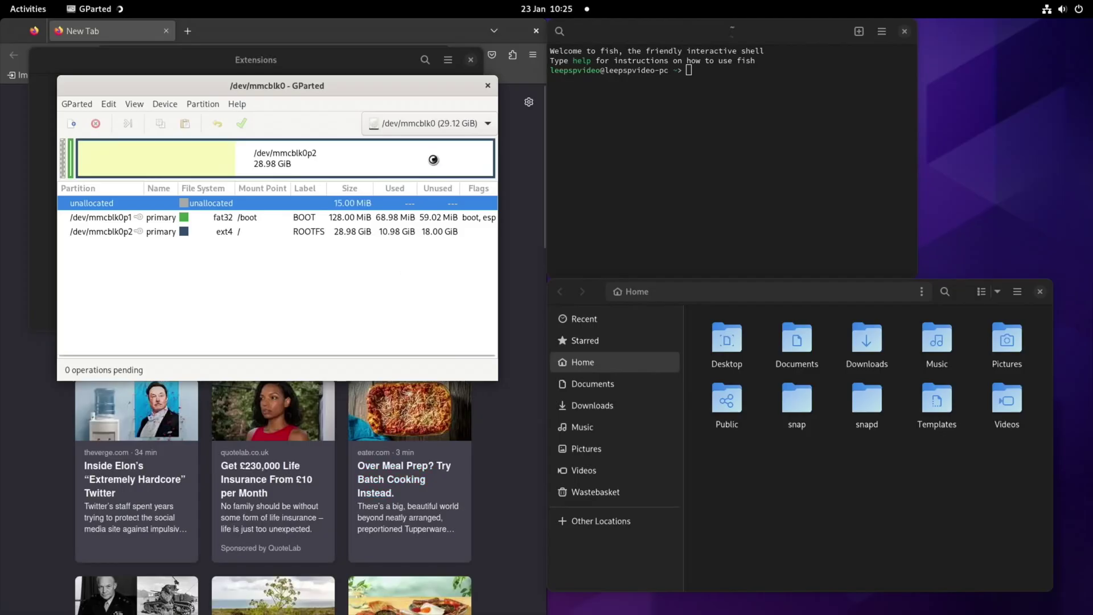
pyautogui.click(447, 126)
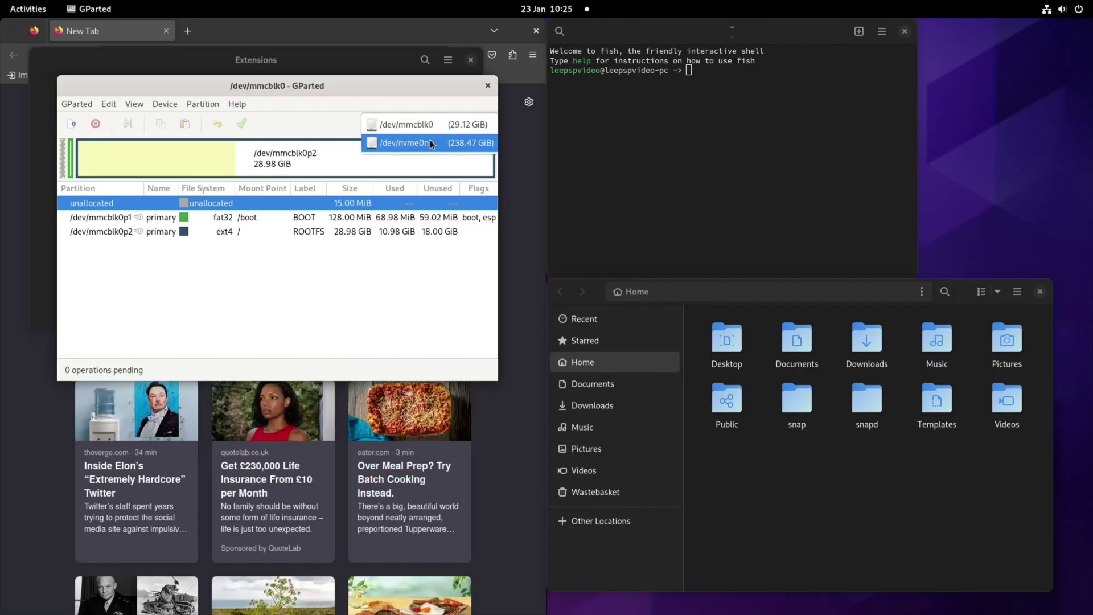
pyautogui.click(428, 144)
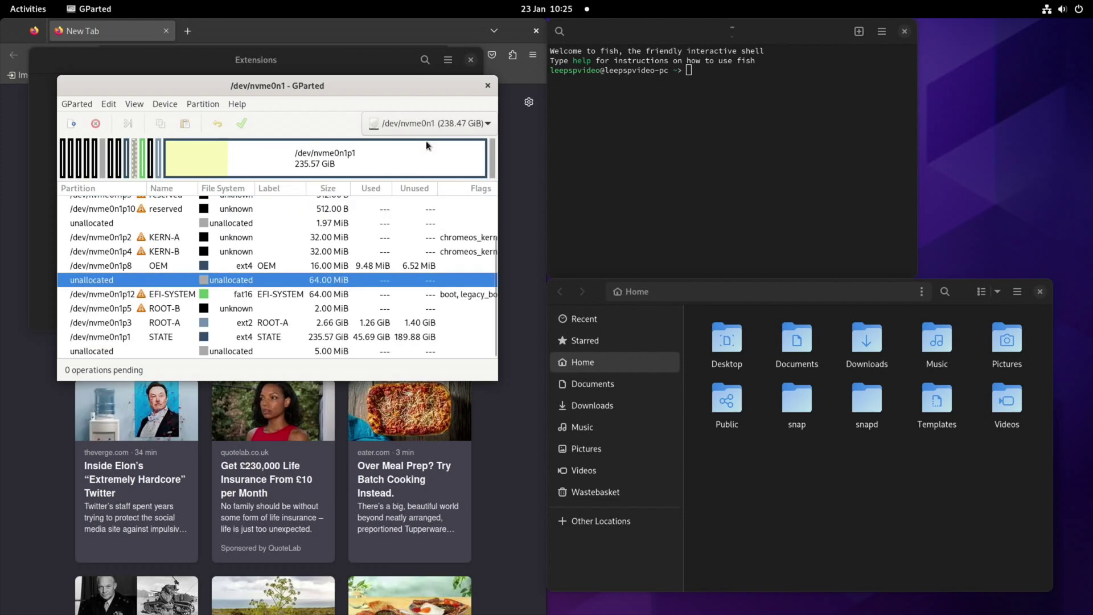
pyautogui.scroll(4, 301, 295)
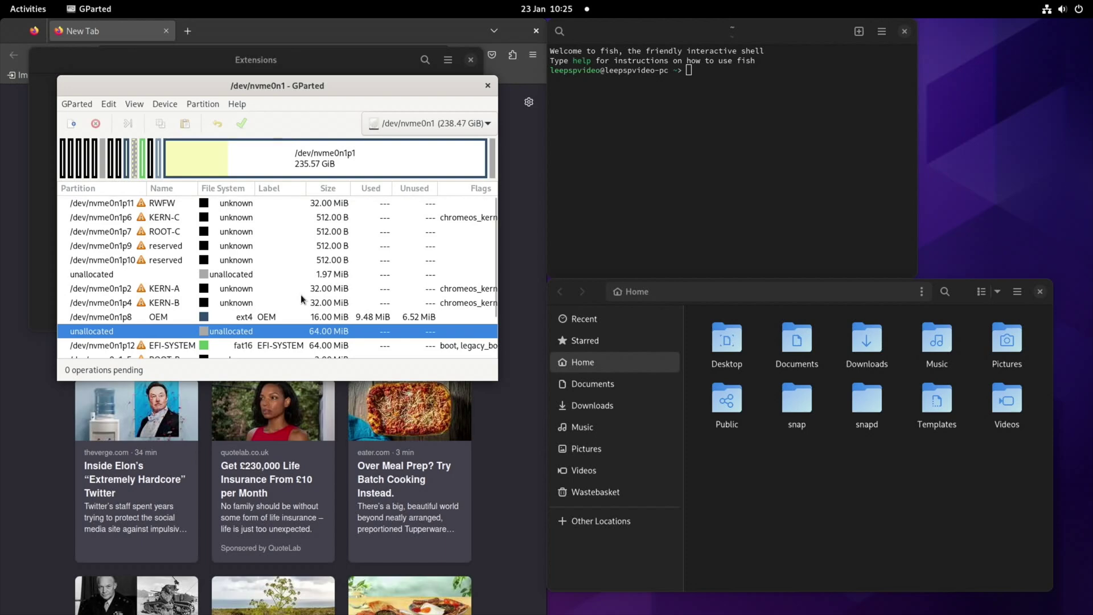
pyautogui.scroll(-3, 301, 295)
pyautogui.scroll(3, 300, 295)
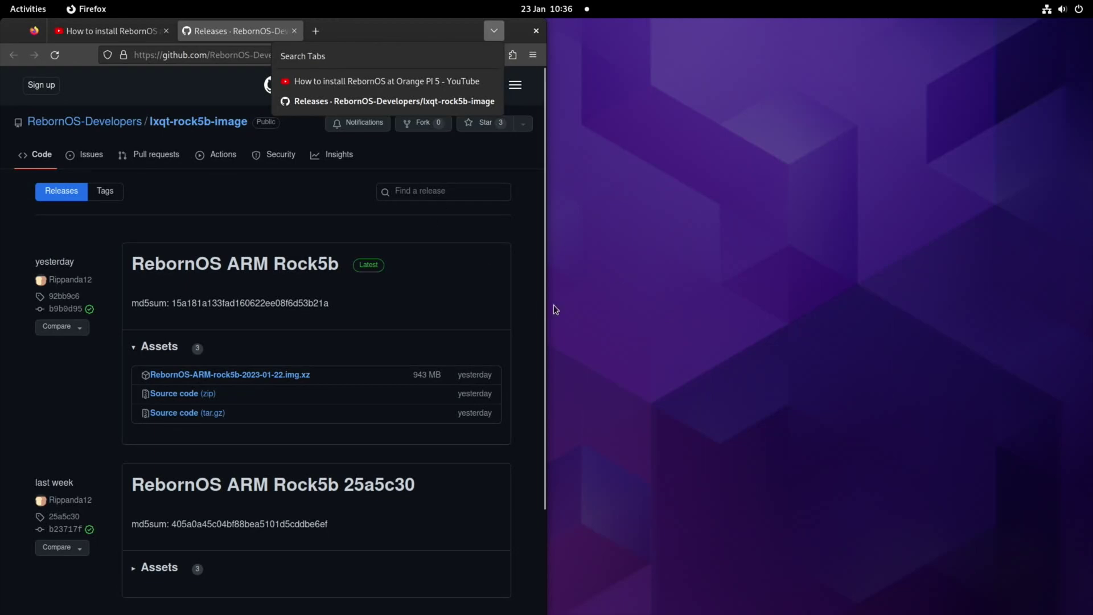
# Step: Open Files and show the Downloads folder holding the RebornOS-ARM-rock5b image
pyautogui.press('super')
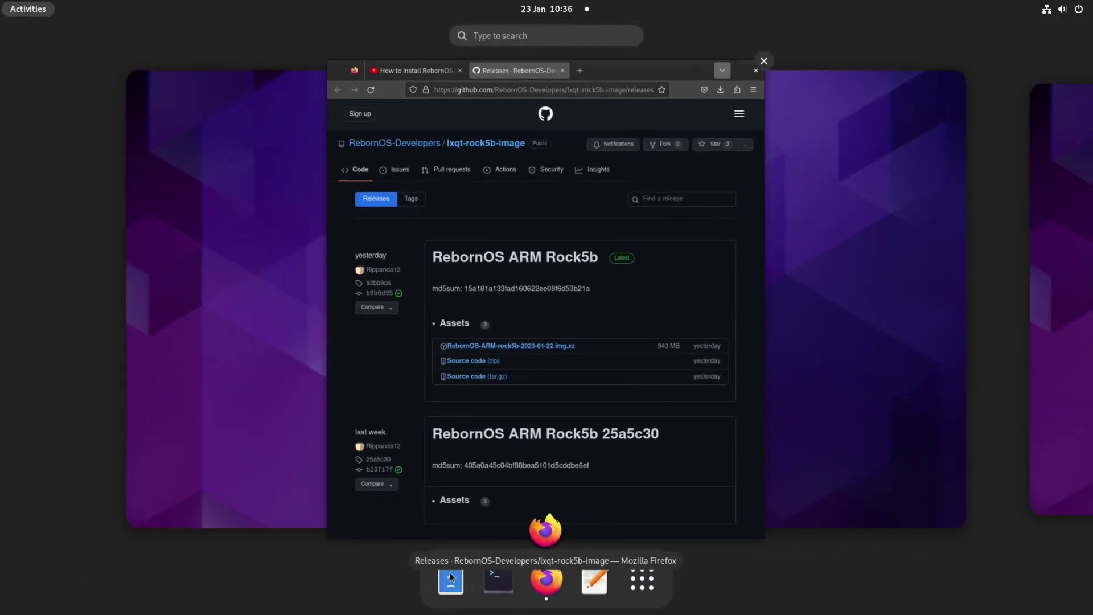
pyautogui.click(449, 586)
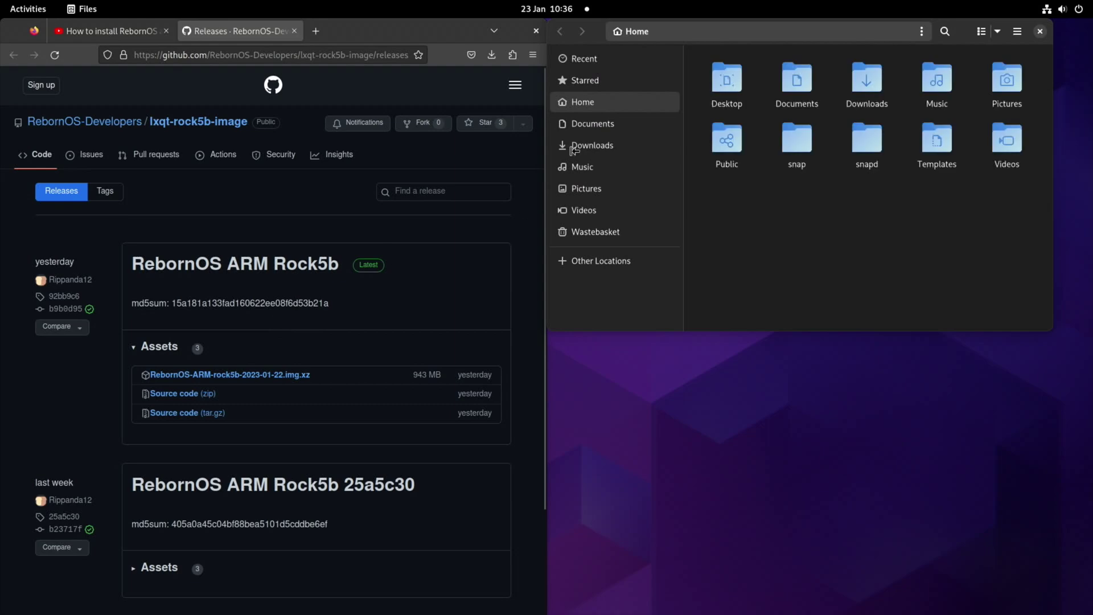
pyautogui.click(593, 146)
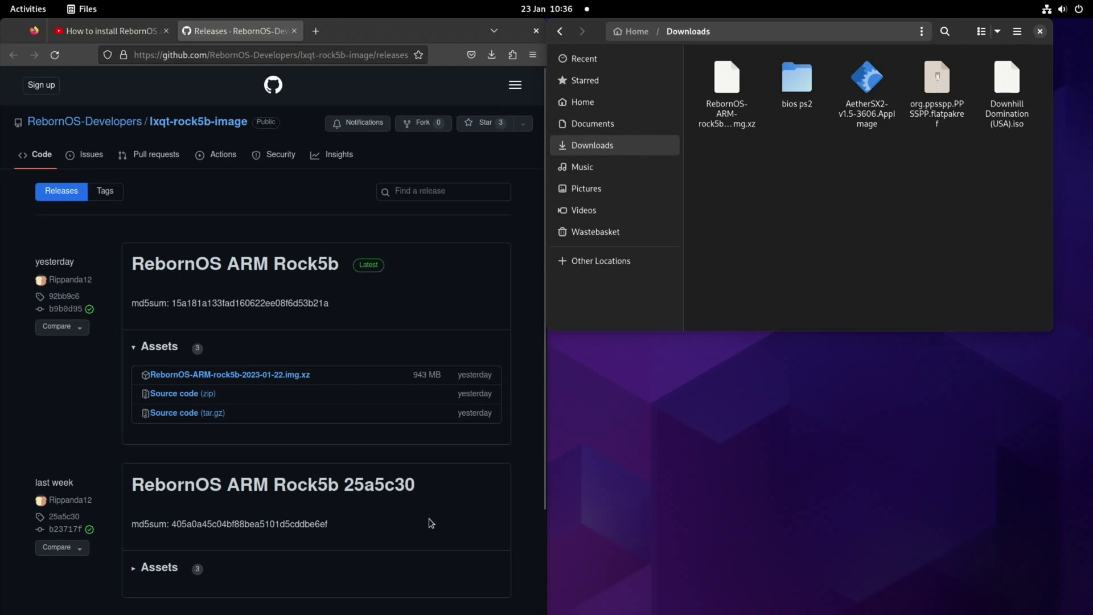
pyautogui.press('super')
pyautogui.write('add')
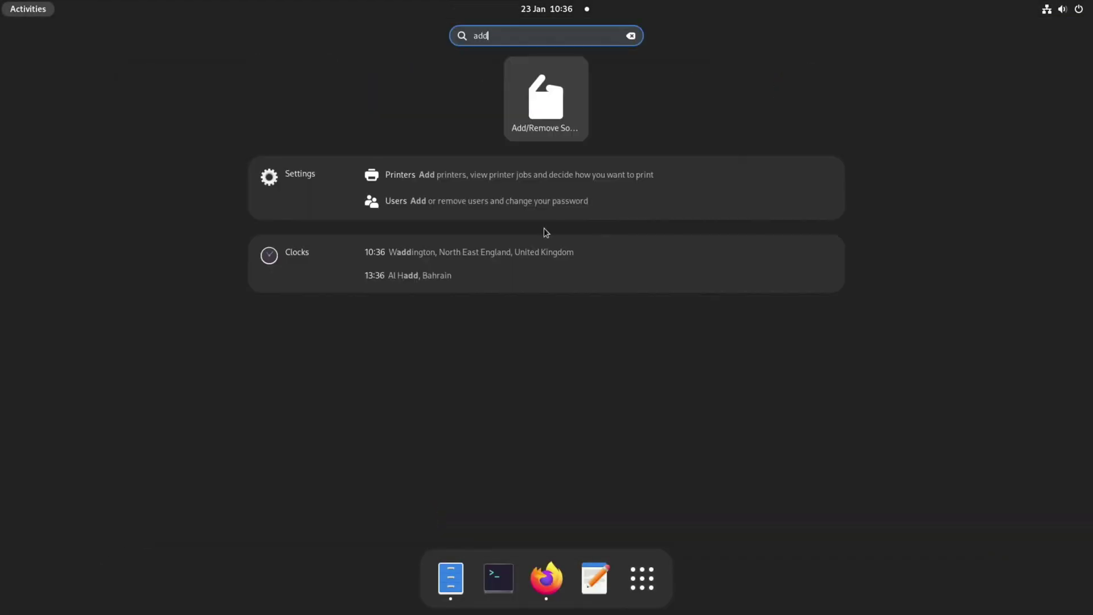
pyautogui.click(556, 116)
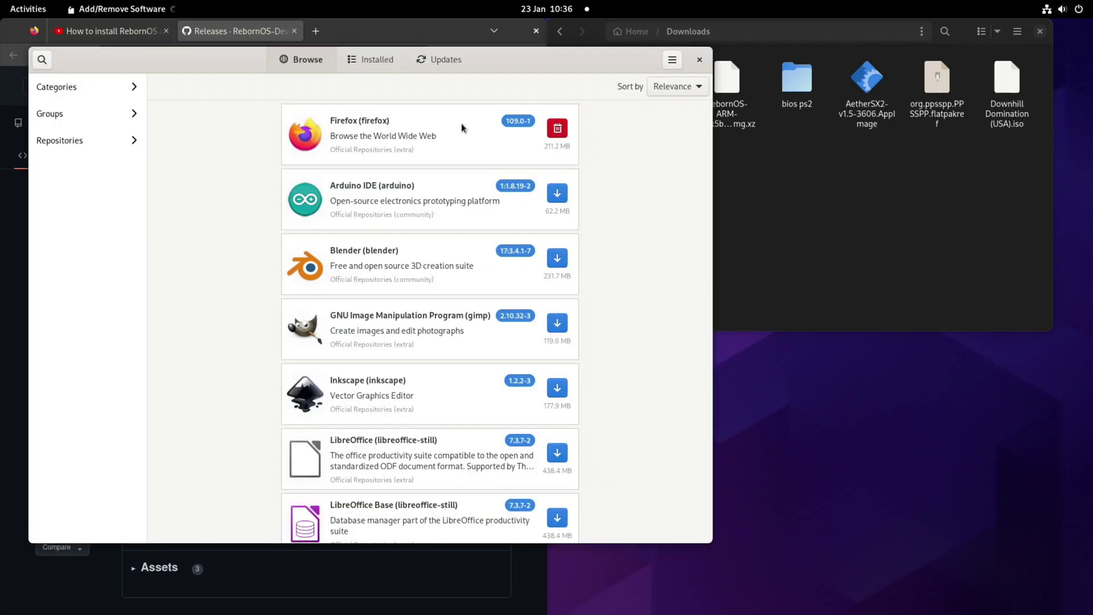
pyautogui.click(42, 59)
pyautogui.write('imager')
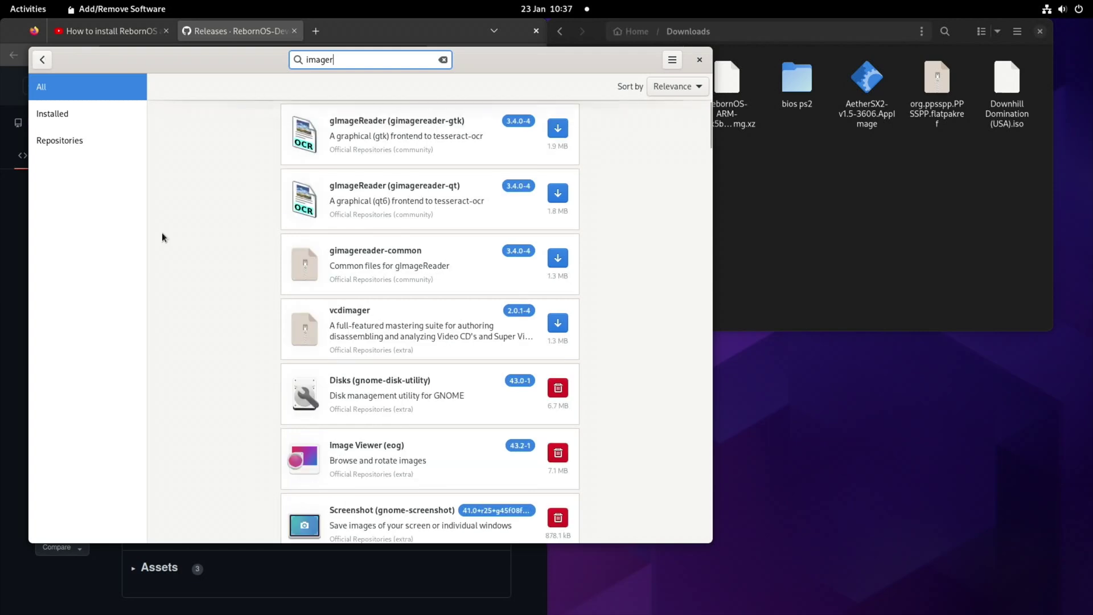
pyautogui.press('Home')
pyautogui.write('rpi-')
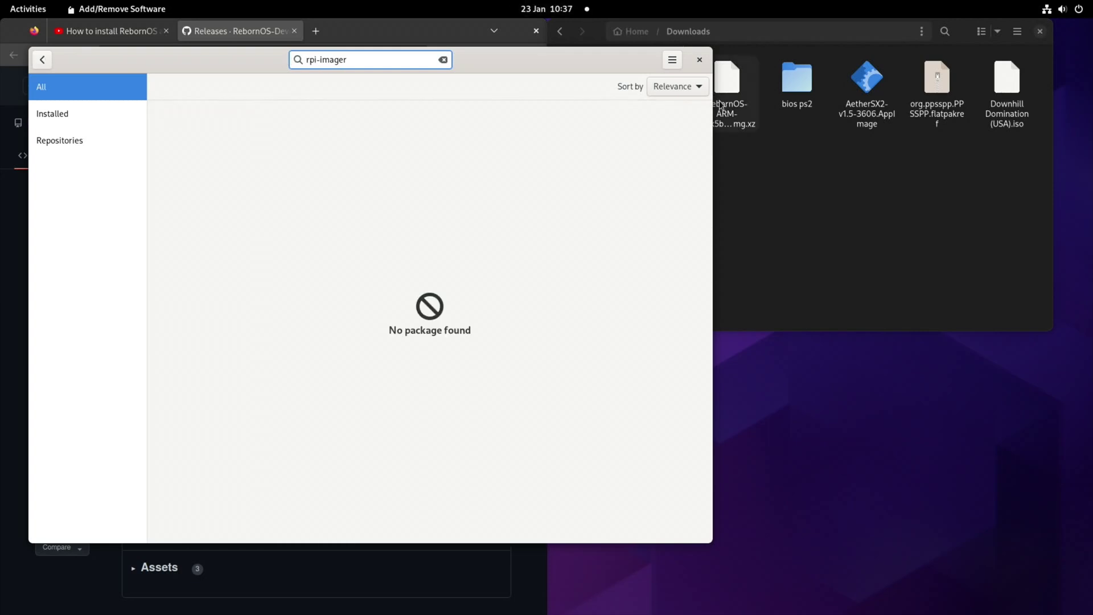
pyautogui.click(700, 60)
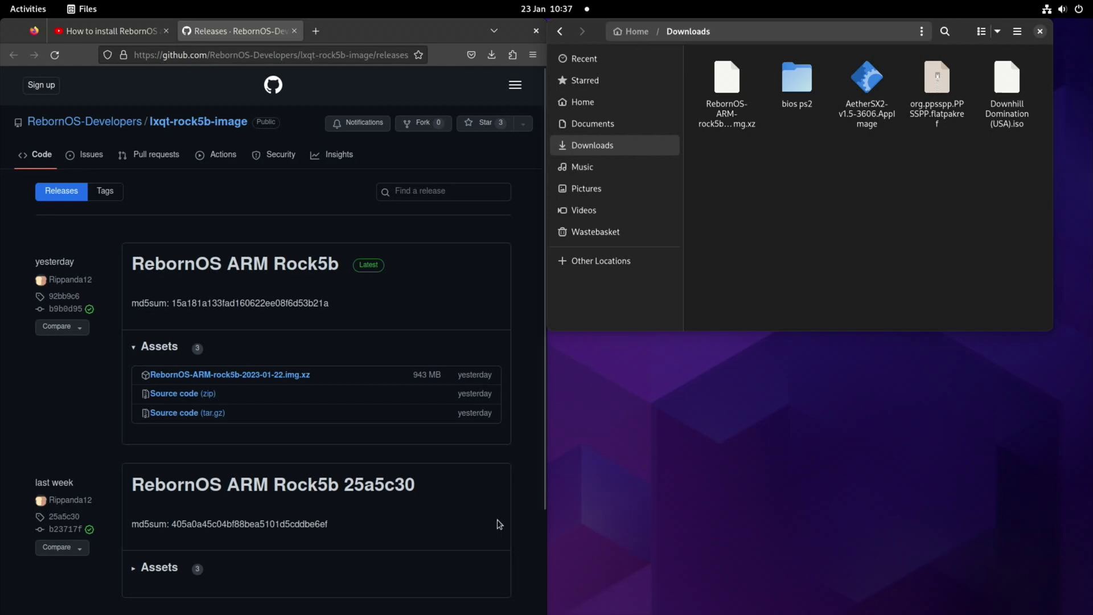
# Step: In a new terminal, run neofetch, then try 'sudo pacman -S rpi-imager'
pyautogui.press('super')
pyautogui.click(498, 576)
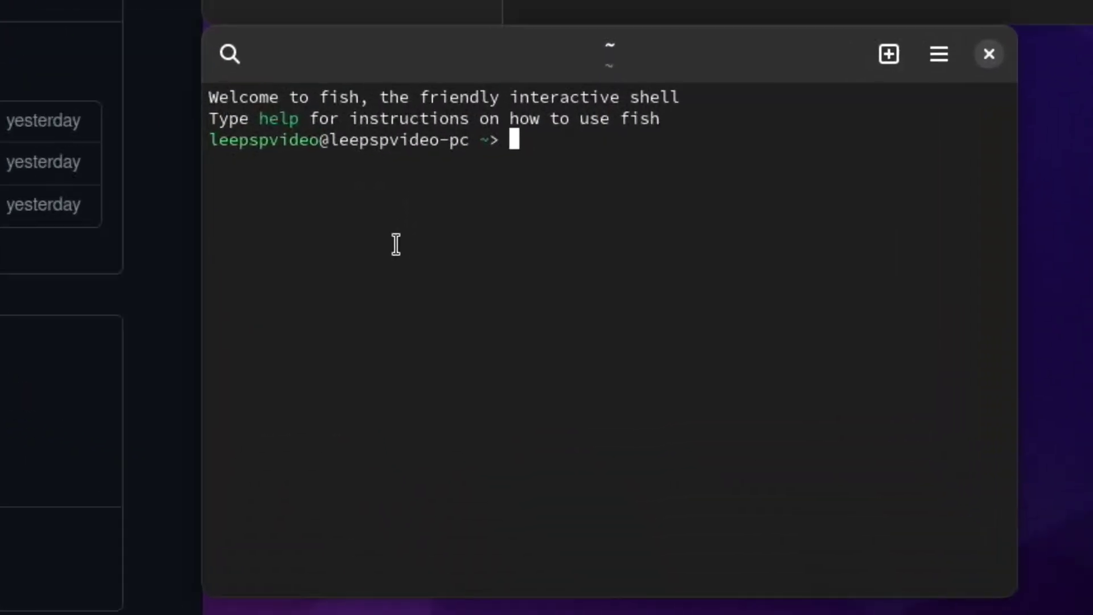
pyautogui.write('neofetch')
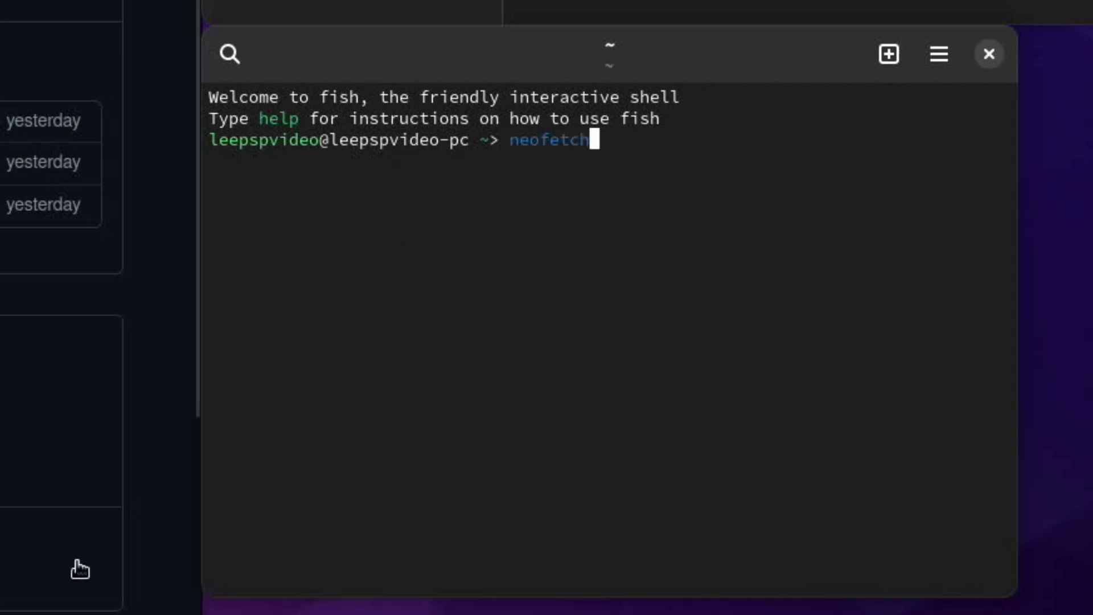
pyautogui.press('Return')
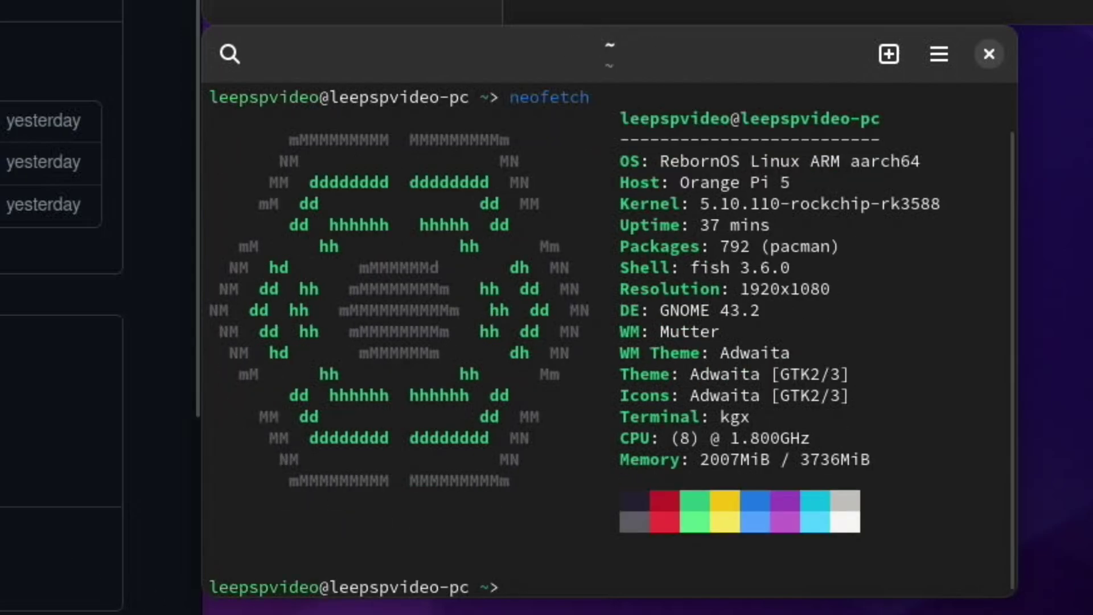
pyautogui.write('sudo pa')
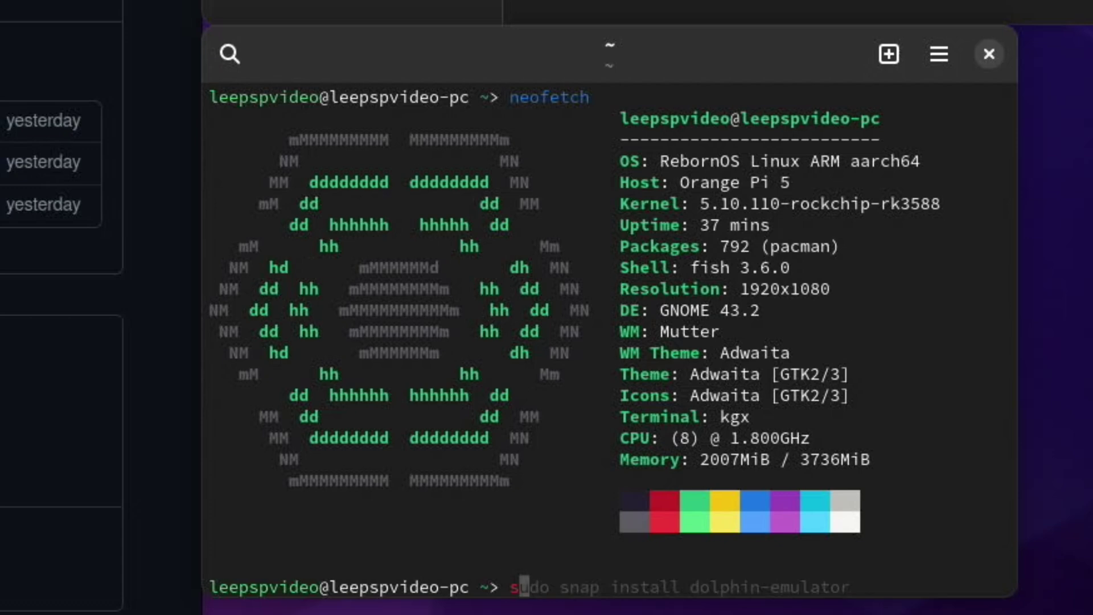
pyautogui.write('cman -S rpi-imager')
pyautogui.press('Return')
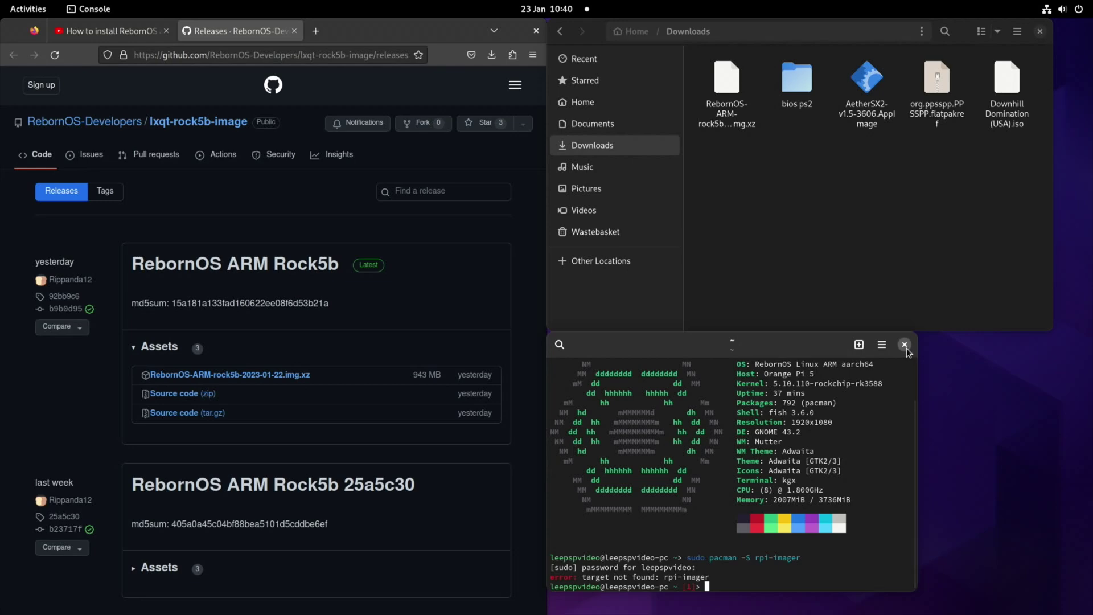
# Step: Close the terminal and search the Snap Store for rpi-imager, opening its snap page
pyautogui.click(907, 347)
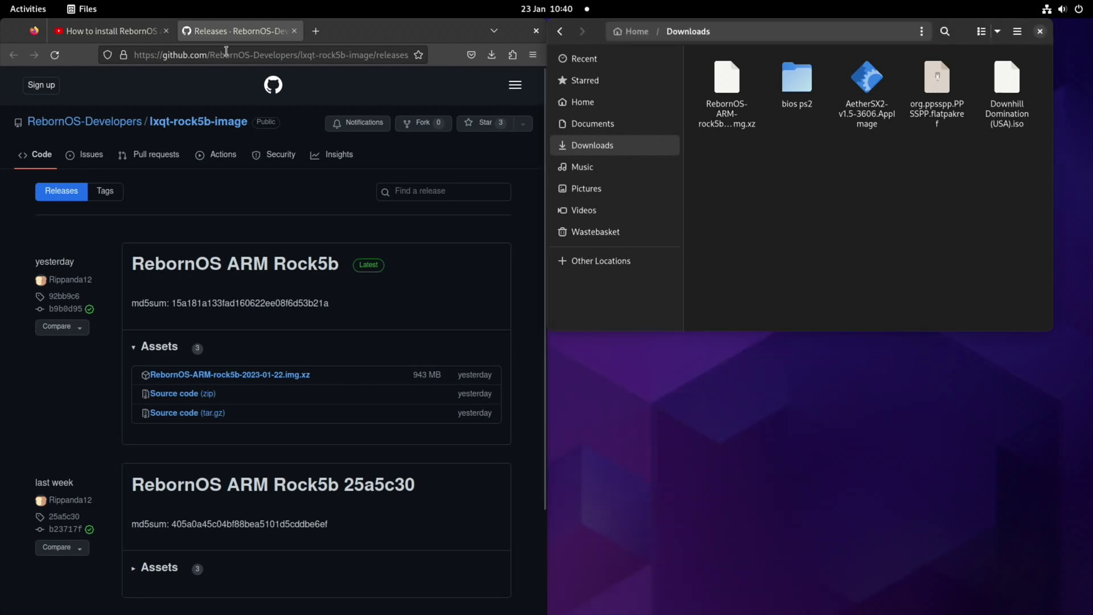
pyautogui.hotkey('ctrl', 't')
pyautogui.write('snap store')
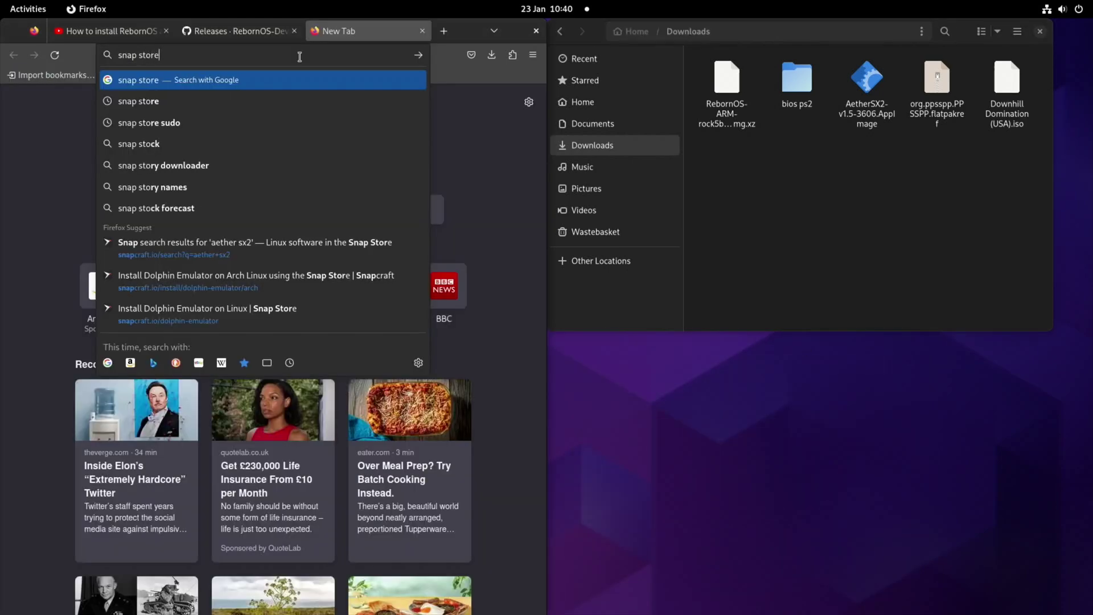
pyautogui.press('Return')
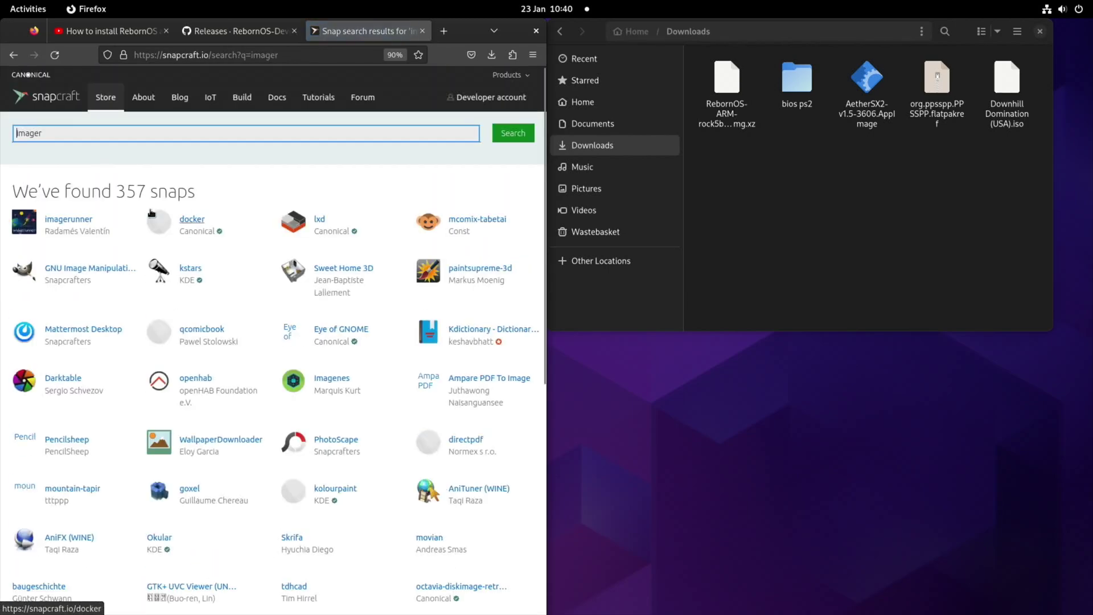
pyautogui.write('rpi-imager')
pyautogui.press('Return')
pyautogui.hotkey('ctrl', 'a')
pyautogui.write('rpi-imager')
pyautogui.press('Return')
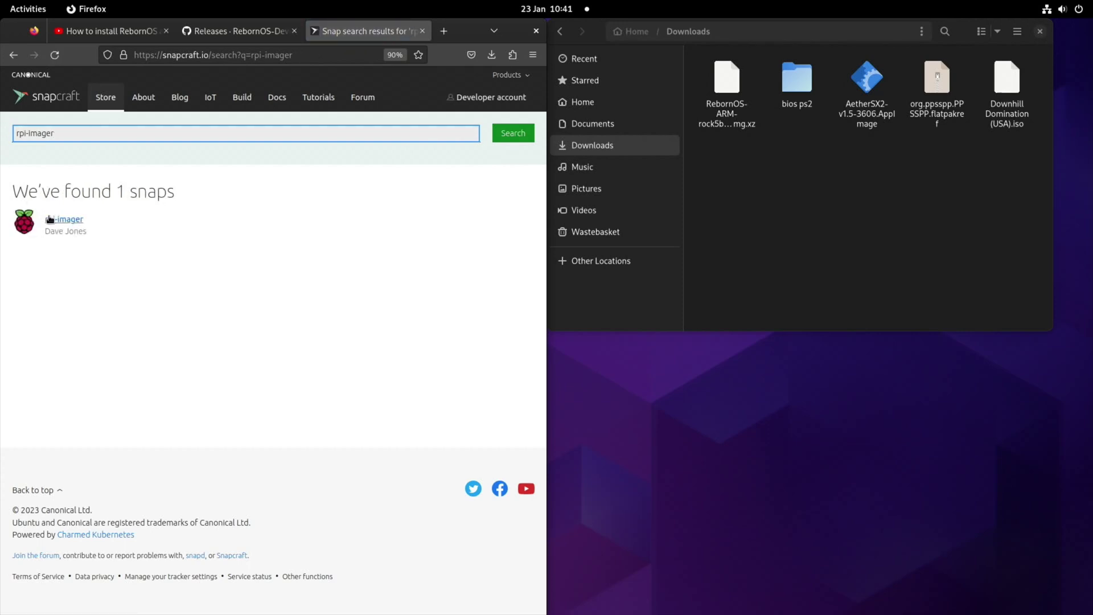
pyautogui.click(56, 221)
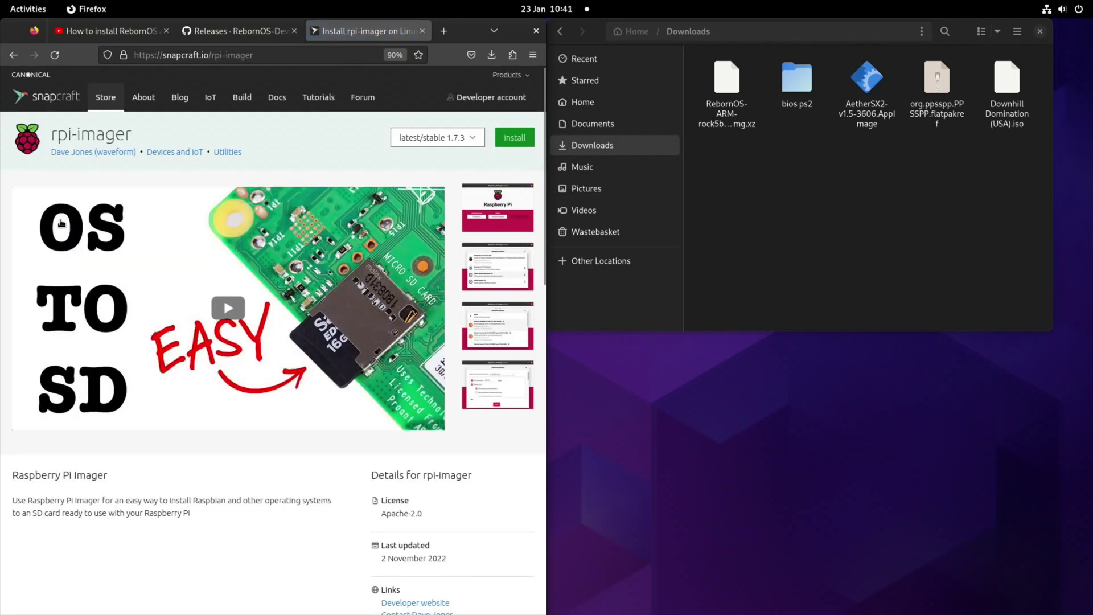
# Step: Open the Arch Linux install instructions and select the 'sudo snap install rpi-imager' command
pyautogui.scroll(-1, 144, 363)
pyautogui.scroll(-4, 144, 363)
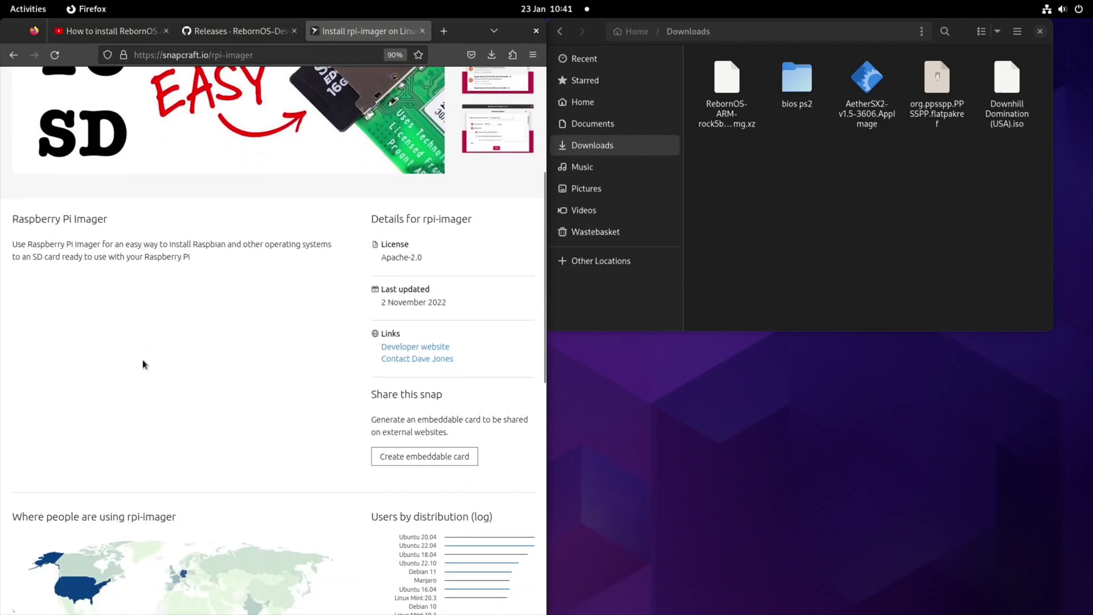
pyautogui.scroll(-9, 144, 364)
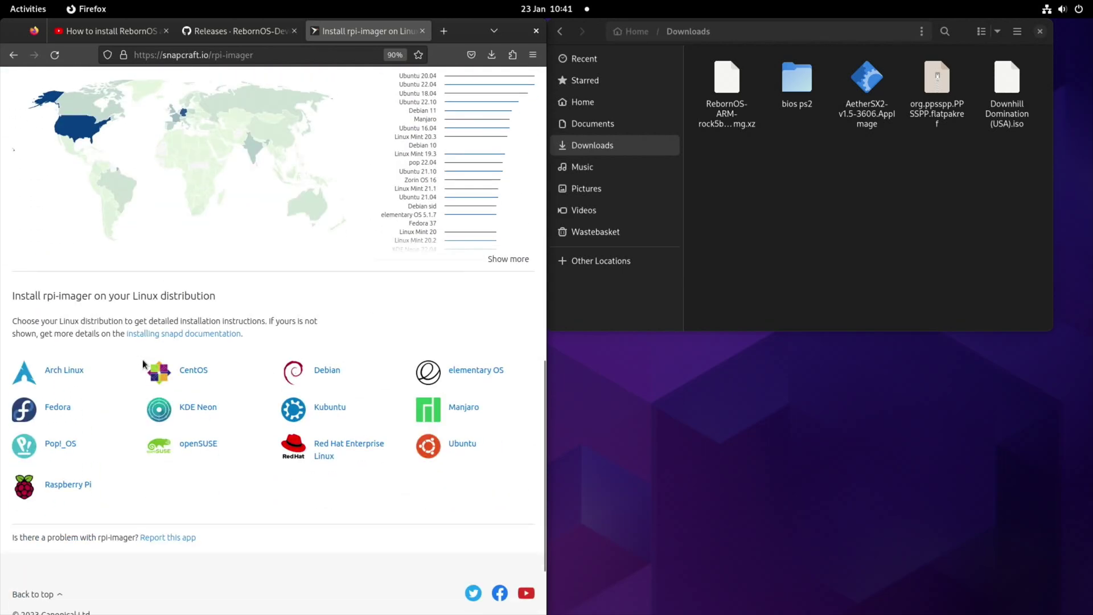
pyautogui.click(65, 321)
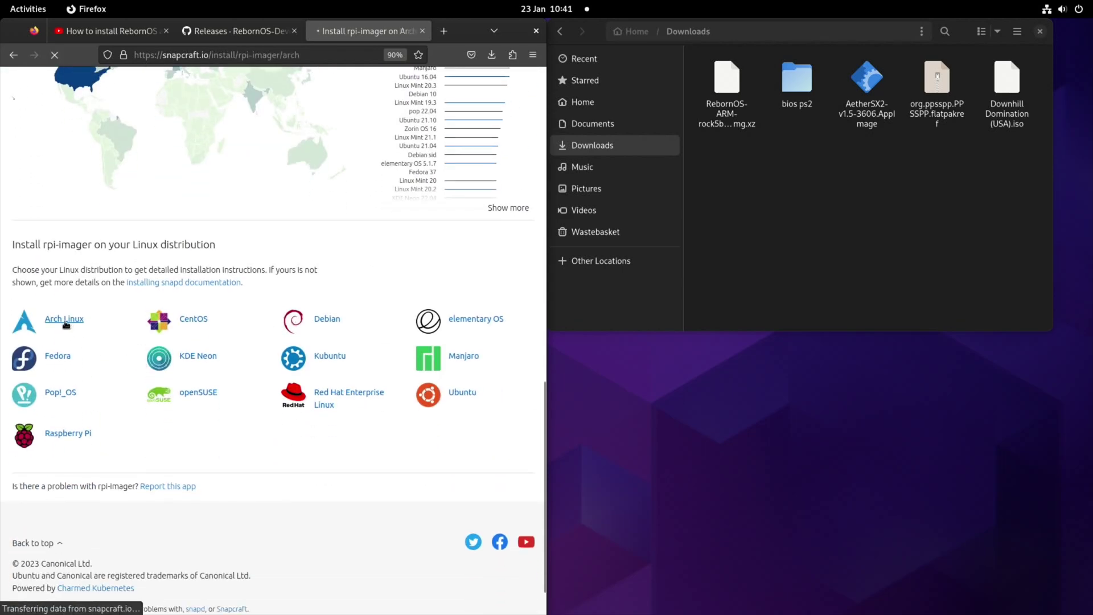
pyautogui.scroll(-12, 65, 323)
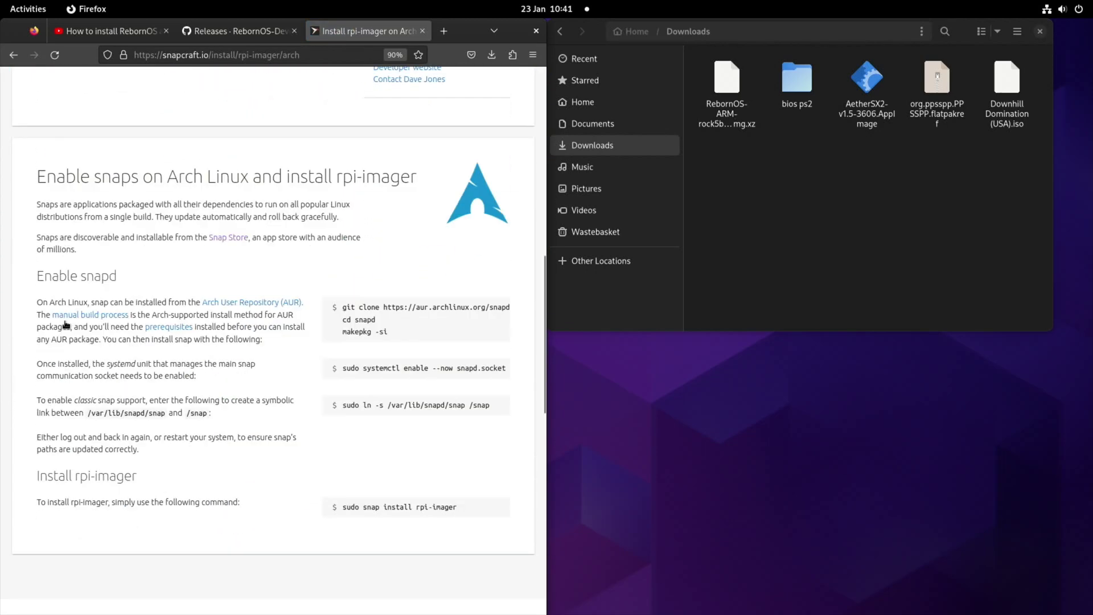
pyautogui.scroll(-1, 65, 324)
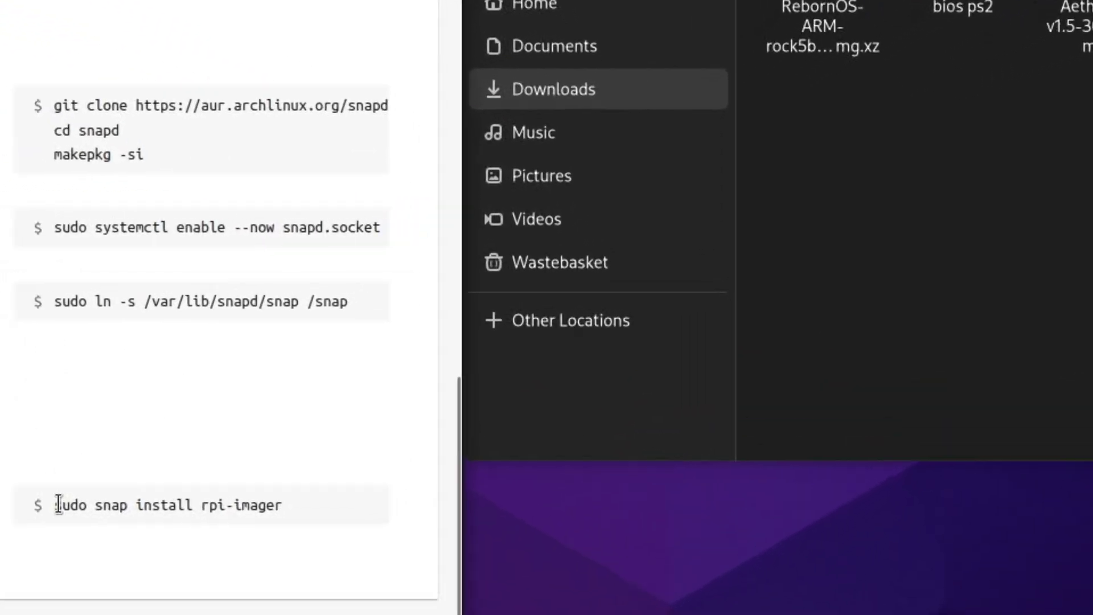
pyautogui.moveTo(347, 454); pyautogui.dragTo(455, 456)
pyautogui.rightClick(247, 503)
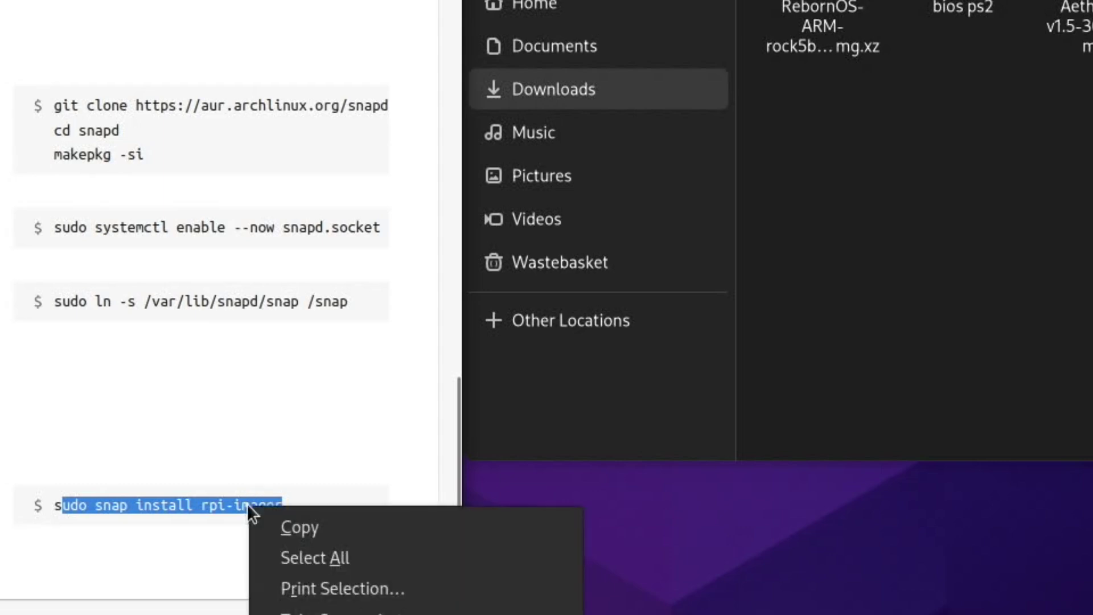
# Step: Copy the 'sudo snap install rpi-imager' command and run it in the terminal with administrator rights
pyautogui.click(282, 525)
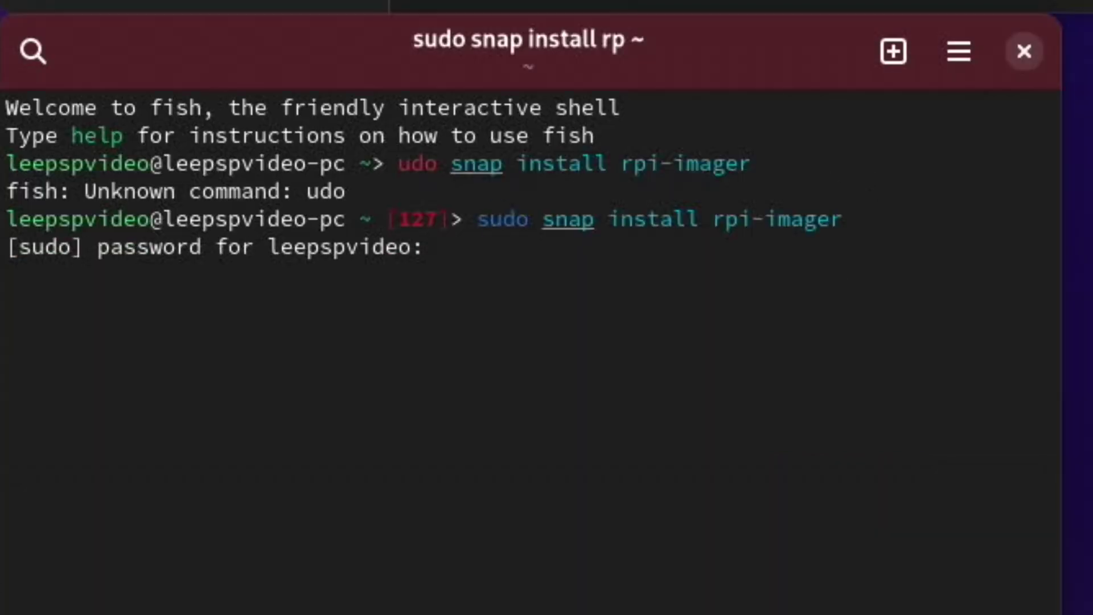
pyautogui.press('Return')
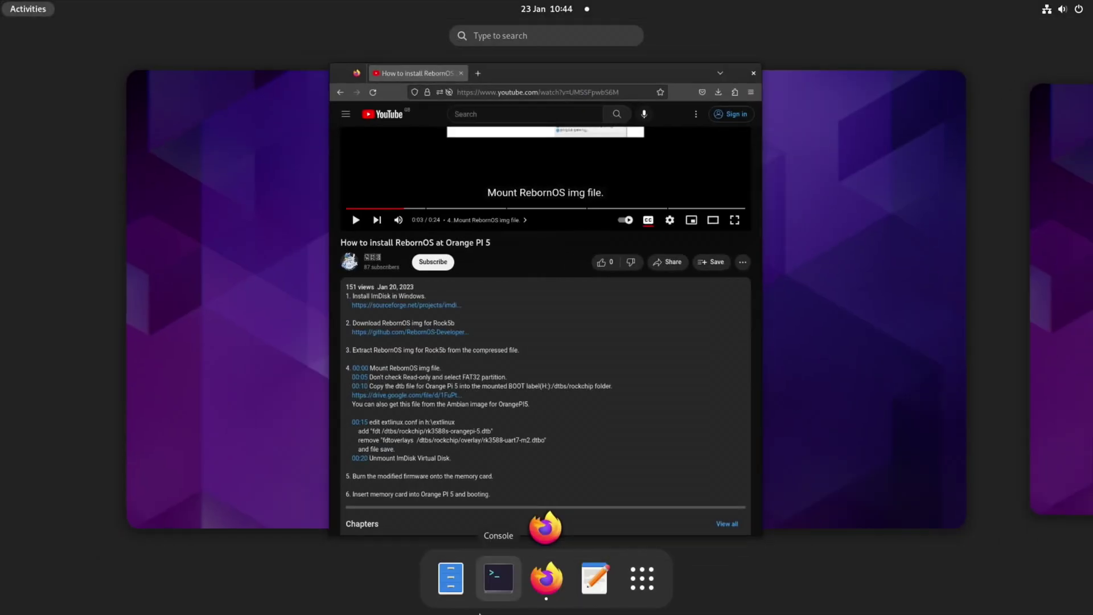
# Step: Launch Raspberry Pi Imager by searching 'ima' and snap its window to the right half
pyautogui.write('ima')
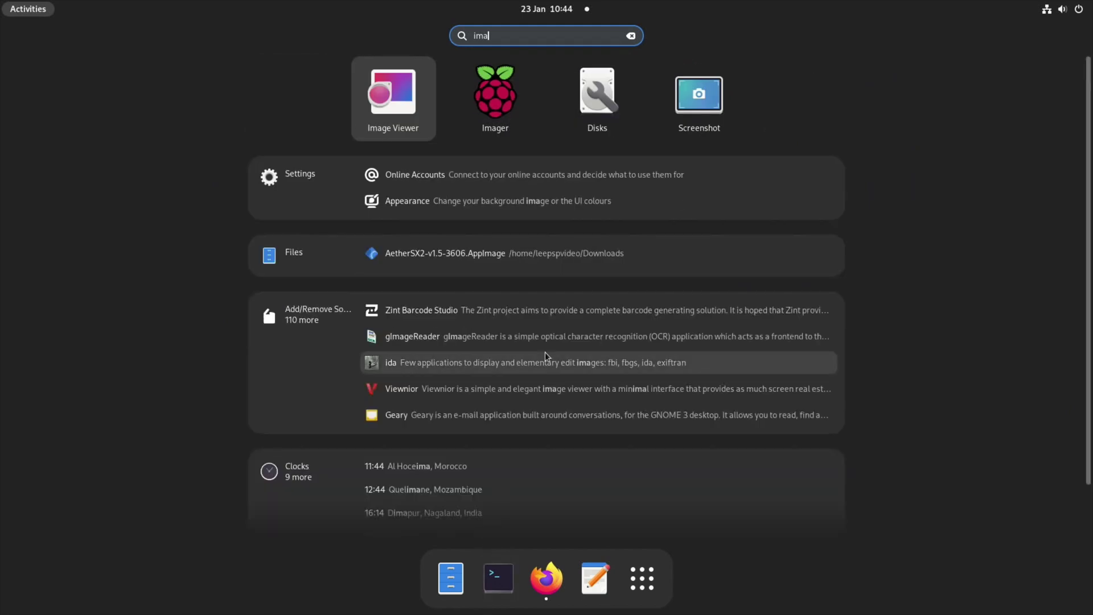
pyautogui.click(501, 111)
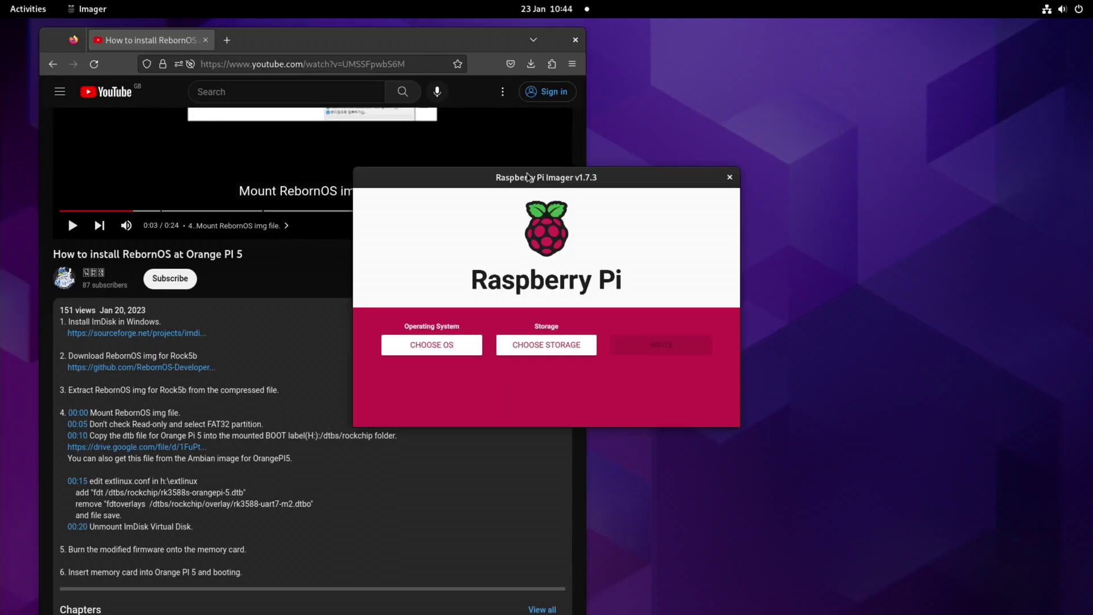
pyautogui.moveTo(528, 177); pyautogui.dragTo(1090, 162)
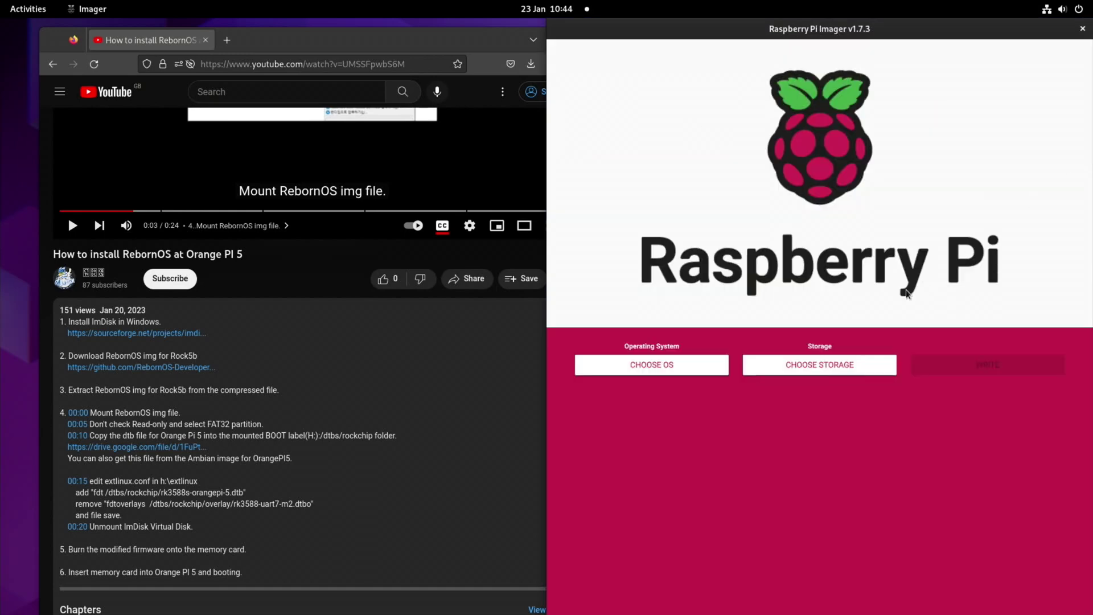
# Step: Choose Use custom as the OS and select RebornOS-ARM-rock5b-2023-01-22.img.xz from Downloads
pyautogui.click(712, 365)
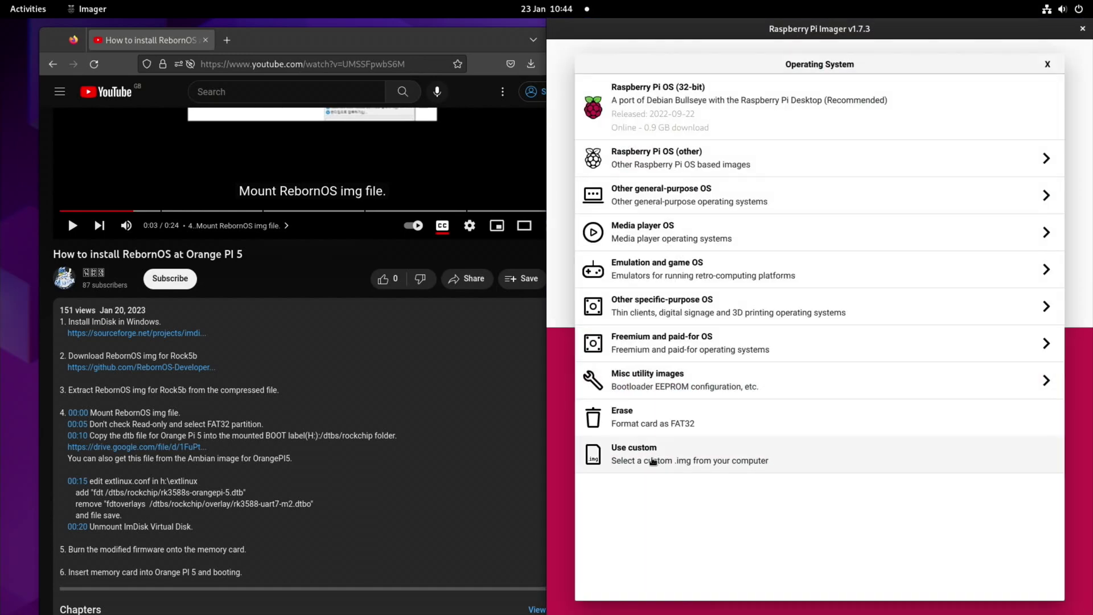
pyautogui.click(653, 461)
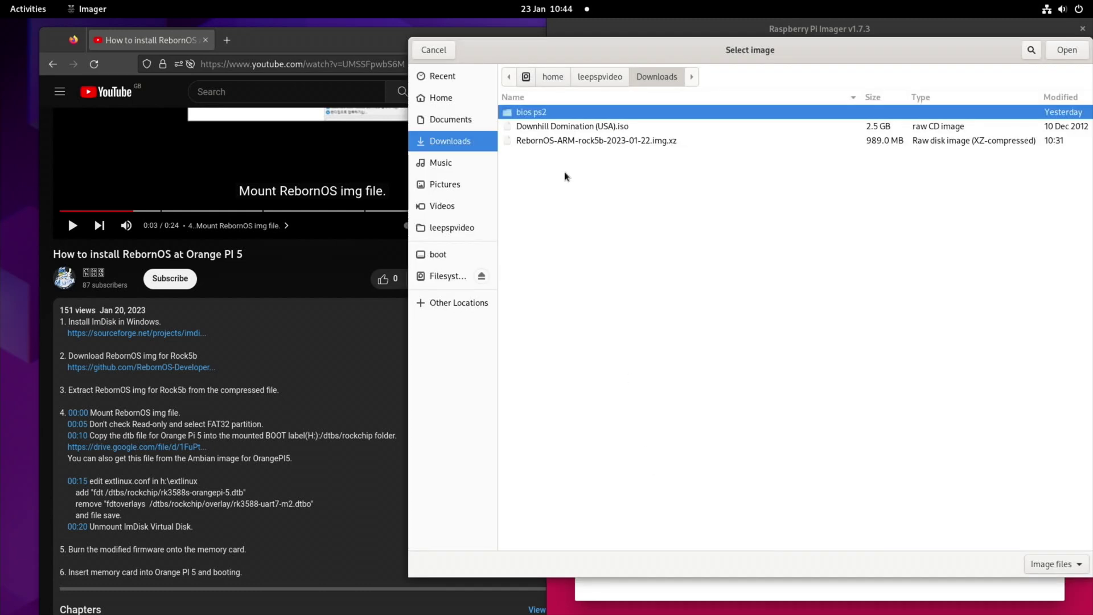
pyautogui.click(552, 140)
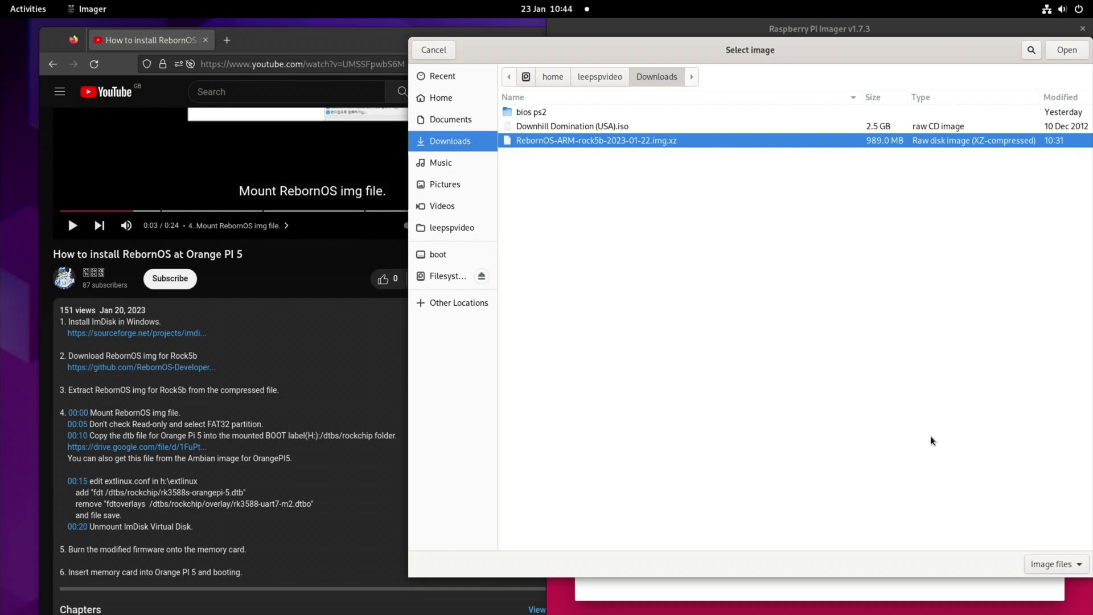
# Step: Confirm the RebornOS image, target the 32.2 GB Generic STORAGE_DEVICE, write it, and dismiss Write Successful
pyautogui.click(1059, 45)
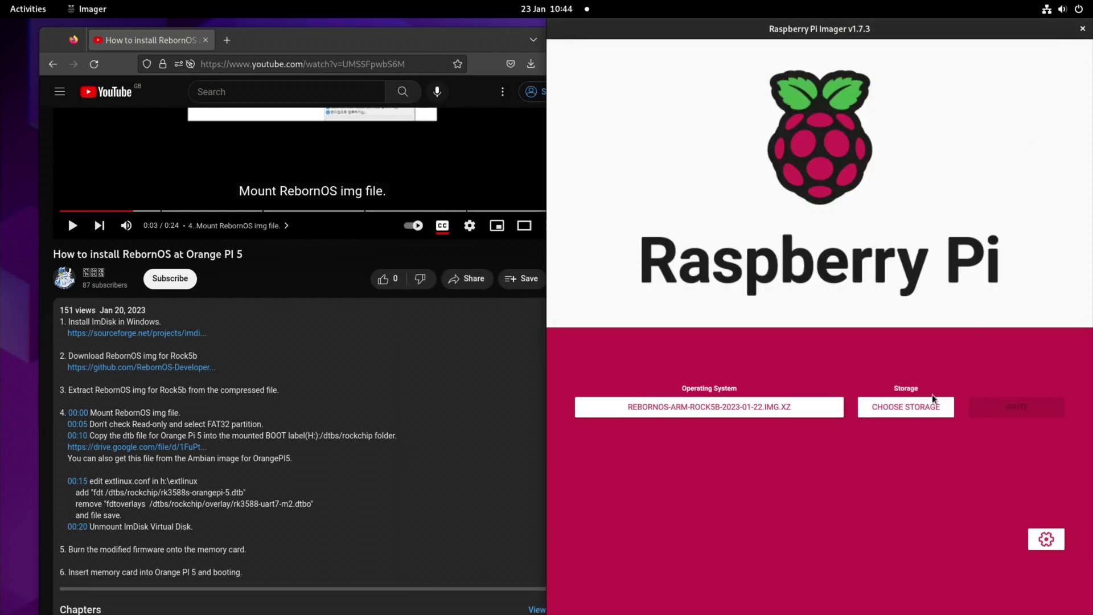
pyautogui.click(919, 402)
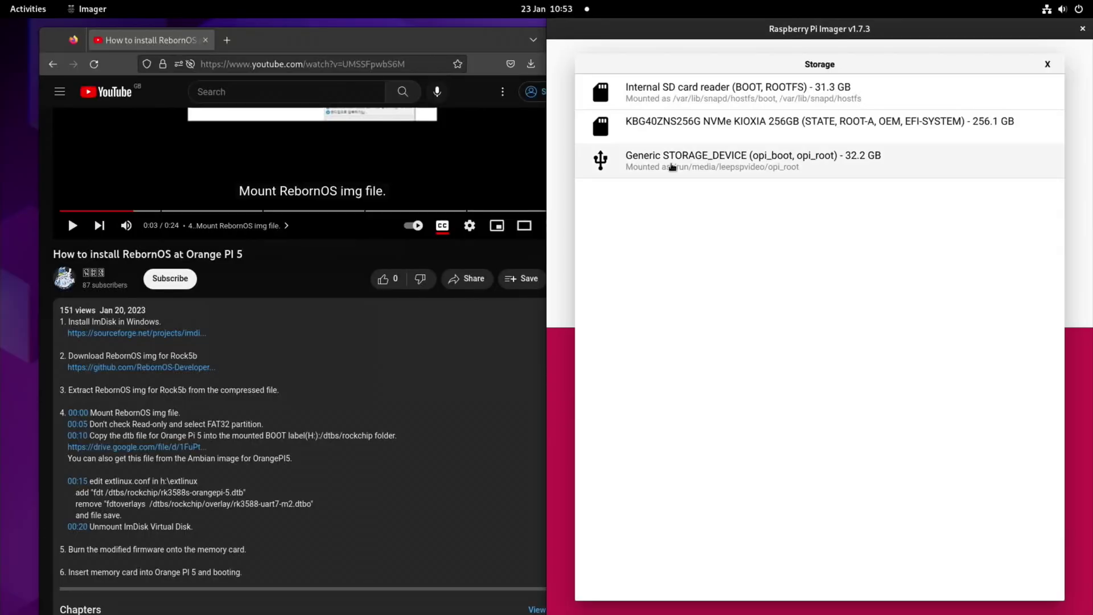
pyautogui.click(672, 166)
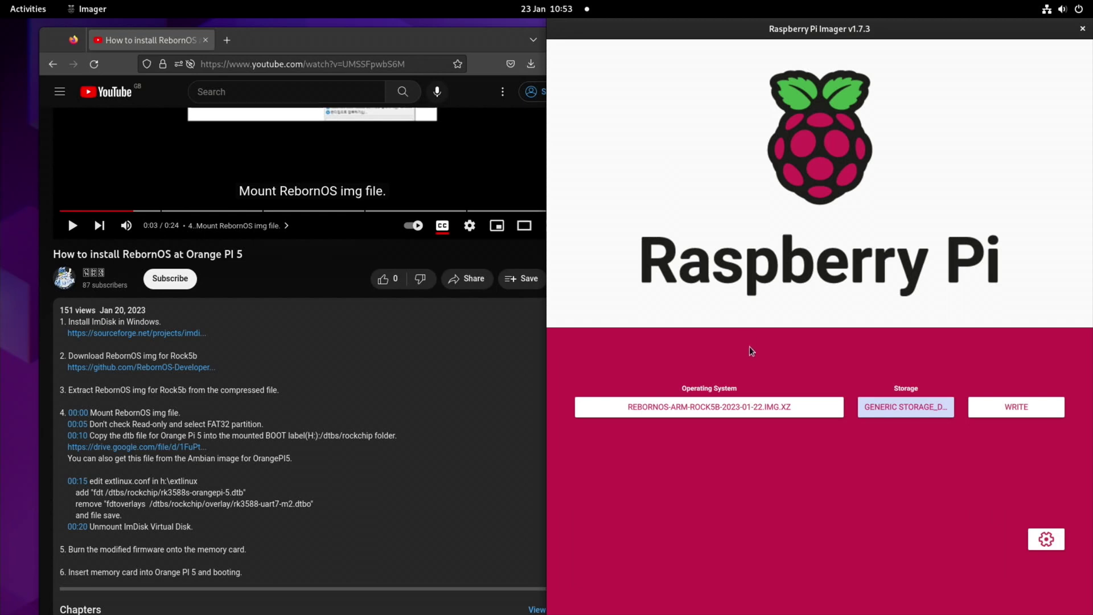
pyautogui.click(987, 412)
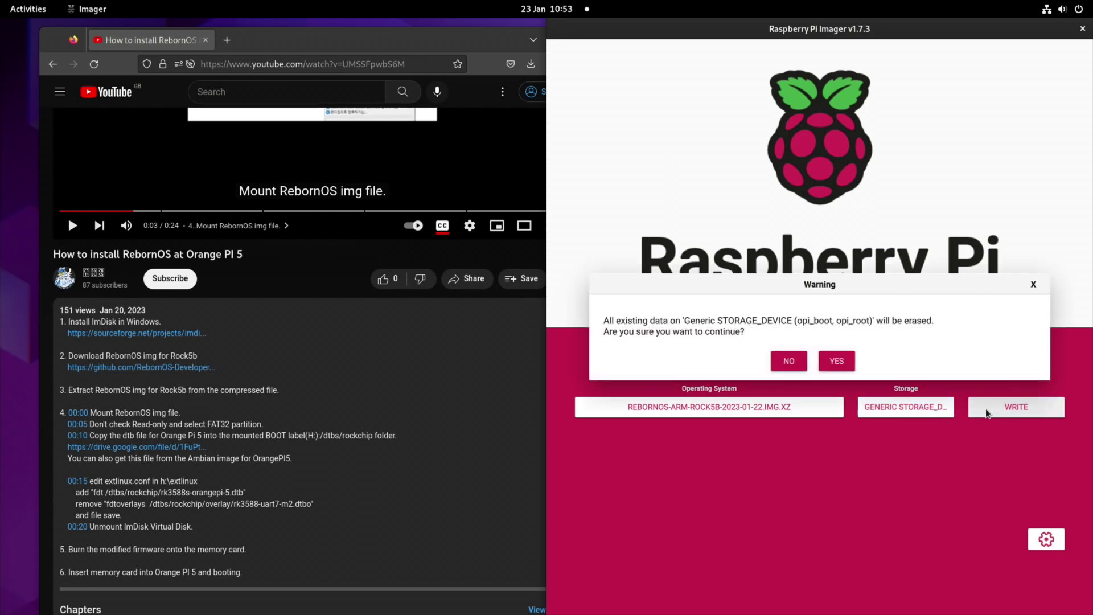
pyautogui.click(844, 364)
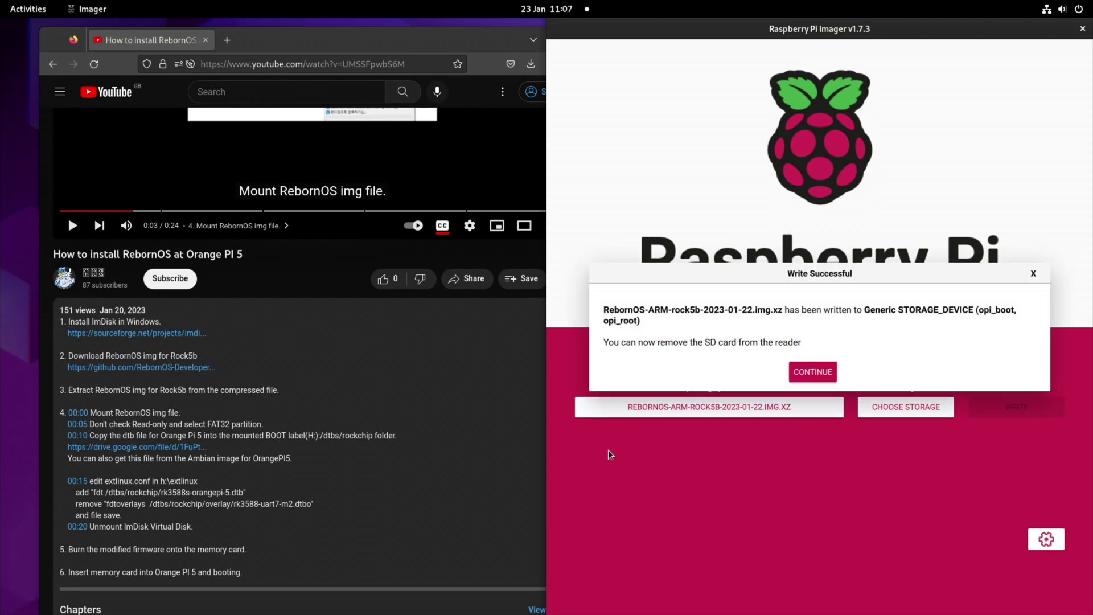
pyautogui.click(822, 378)
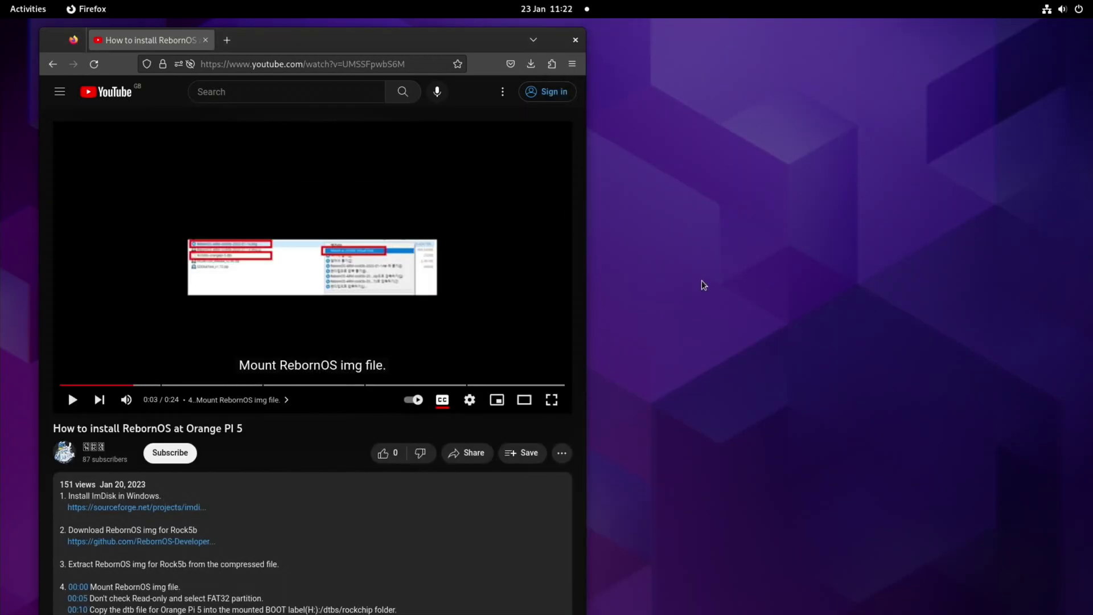
# Step: Open Disks, move its window right, and select the 32 GB drive to view its BOOT and ROOTFS partitions
pyautogui.press('super')
pyautogui.write('dis')
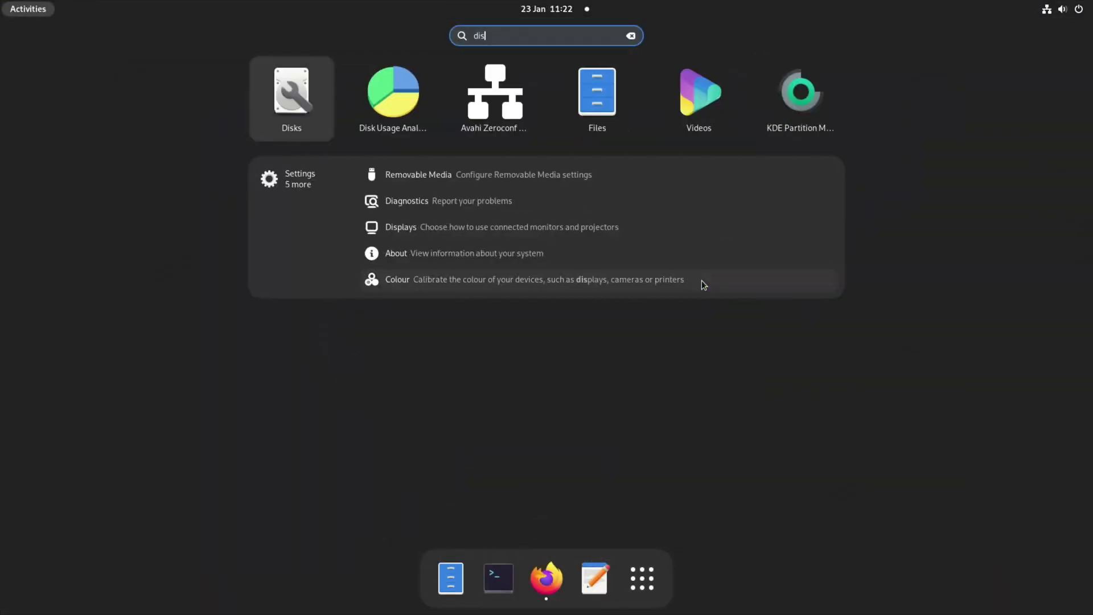
pyautogui.write('ks')
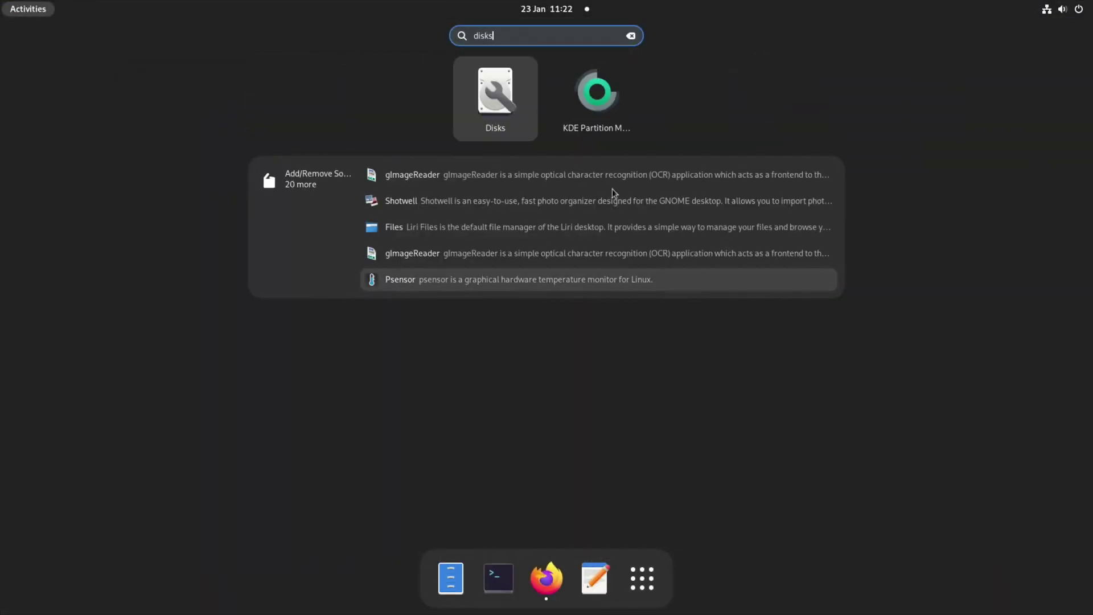
pyautogui.click(503, 90)
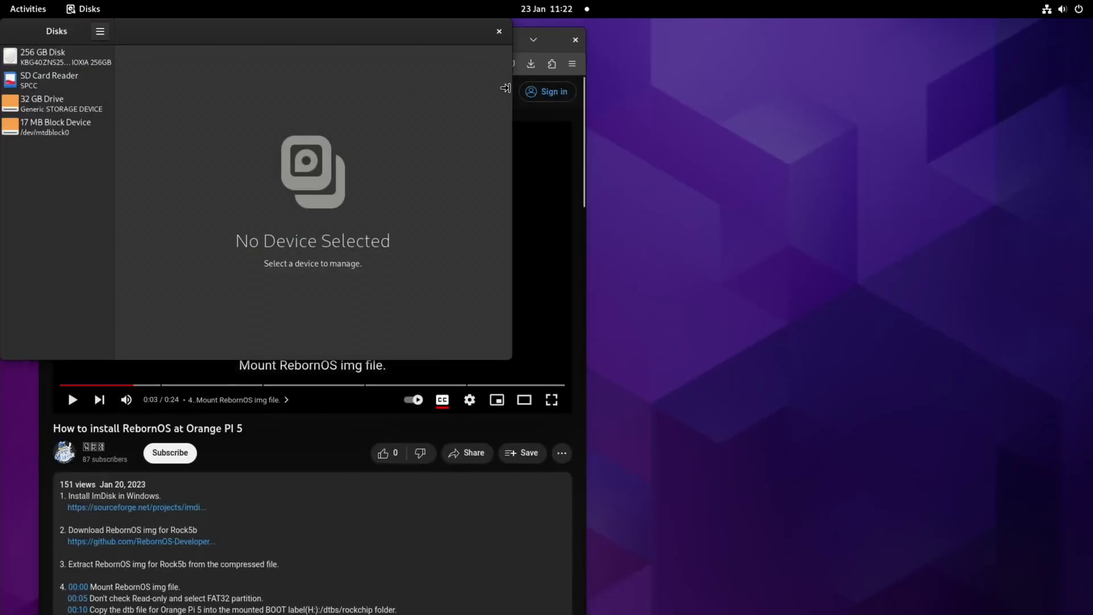
pyautogui.moveTo(238, 23); pyautogui.dragTo(1089, 205)
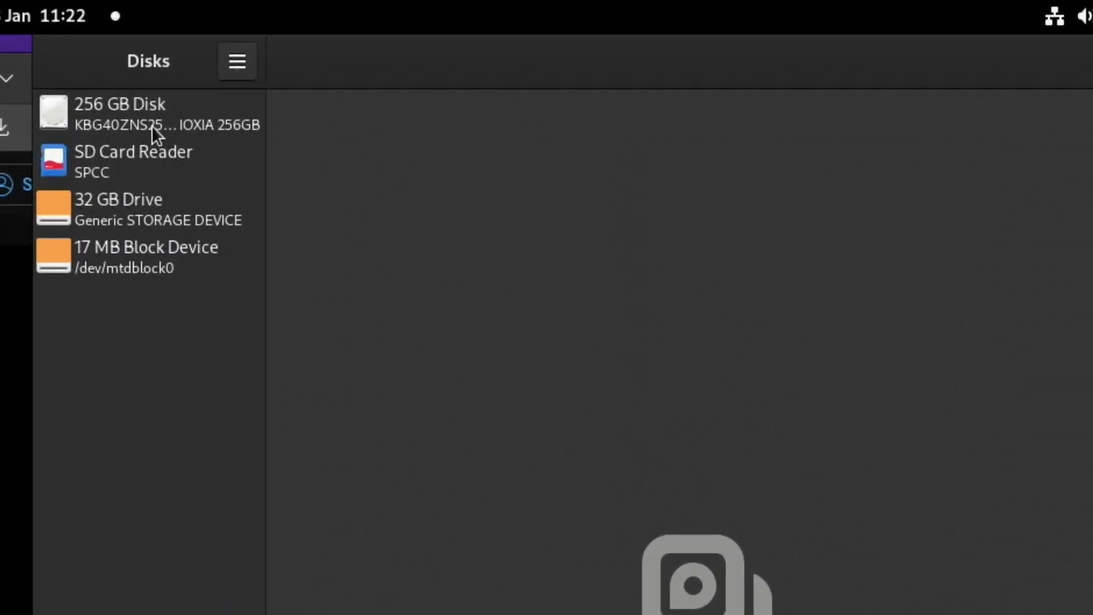
pyautogui.click(108, 151)
pyautogui.click(96, 209)
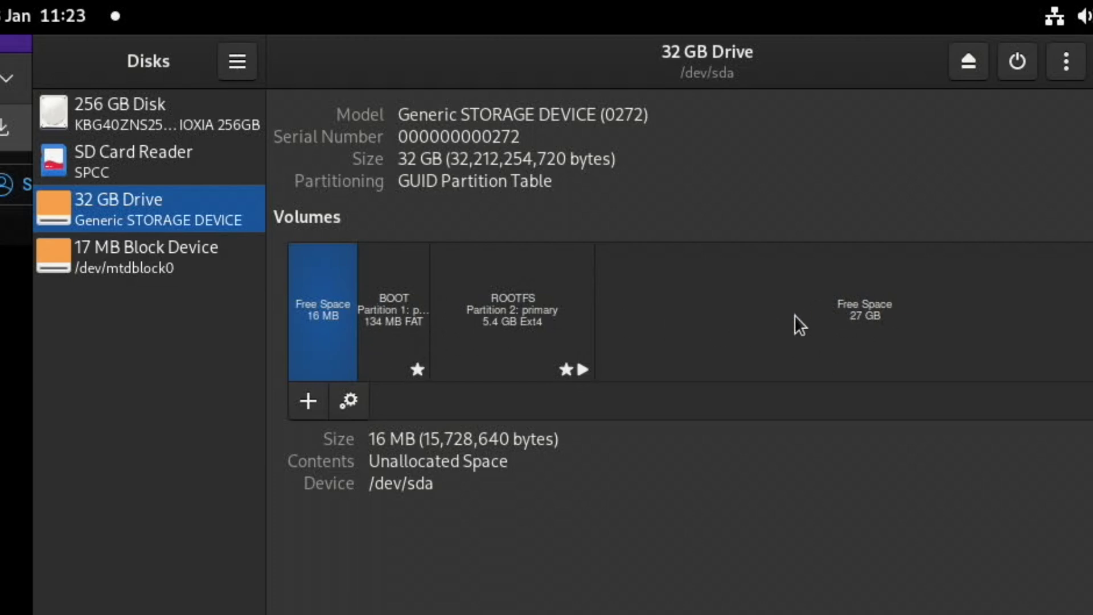
# Step: Mount the BOOT partition, open its folder in Files at the lower right, and scroll the tutorial description
pyautogui.click(403, 325)
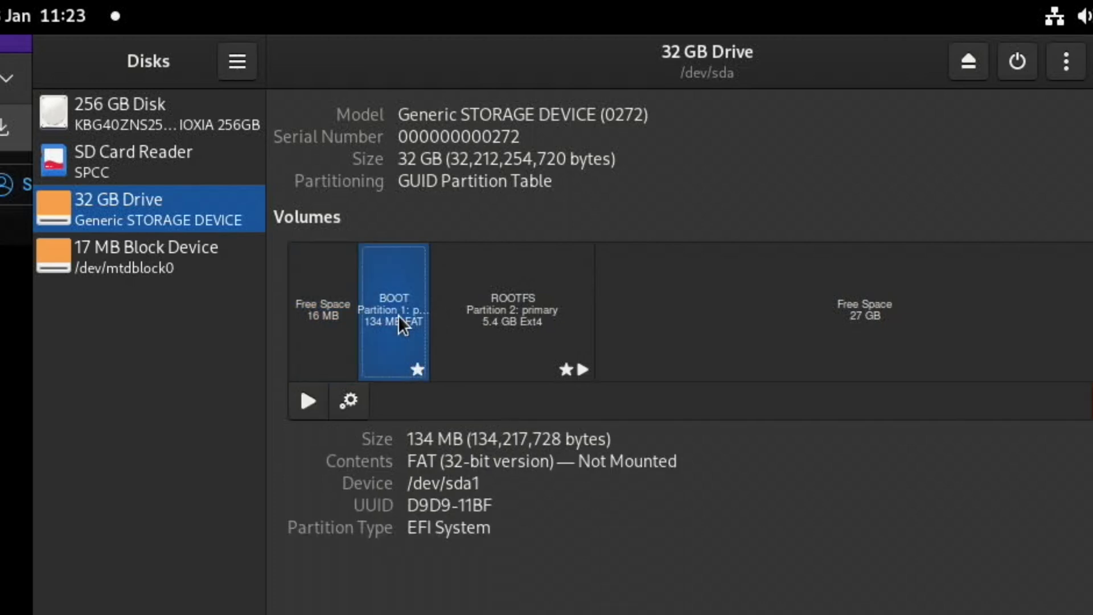
pyautogui.click(308, 402)
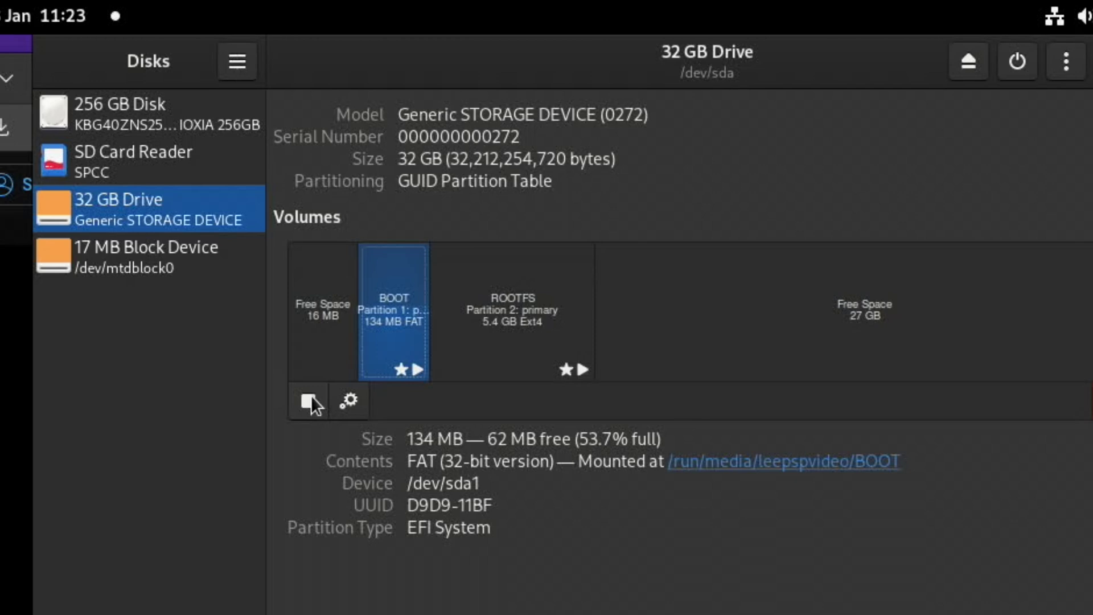
pyautogui.click(716, 471)
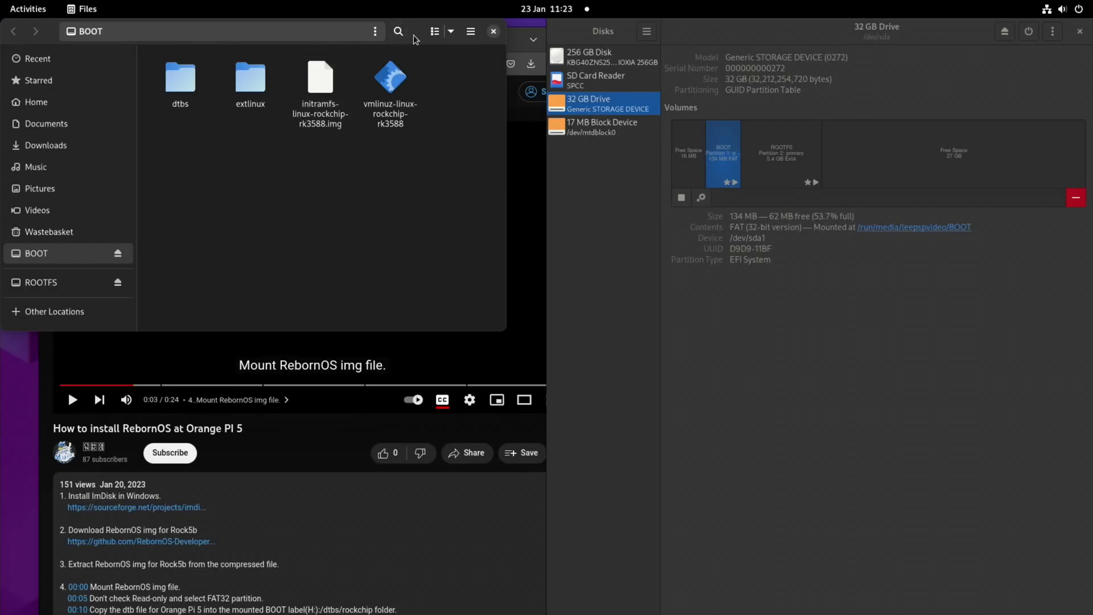
pyautogui.moveTo(413, 40); pyautogui.dragTo(992, 261)
pyautogui.scroll(-3, 252, 509)
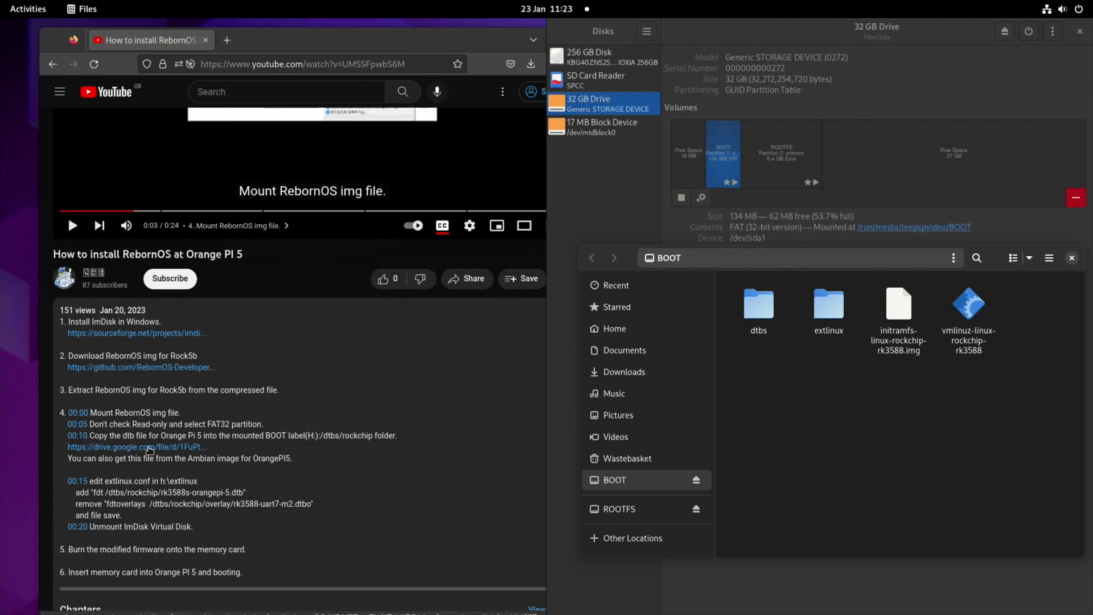
# Step: Download rk3588s-orangepi-5.dtb from the Google Drive link and list all downloads
pyautogui.click(149, 448)
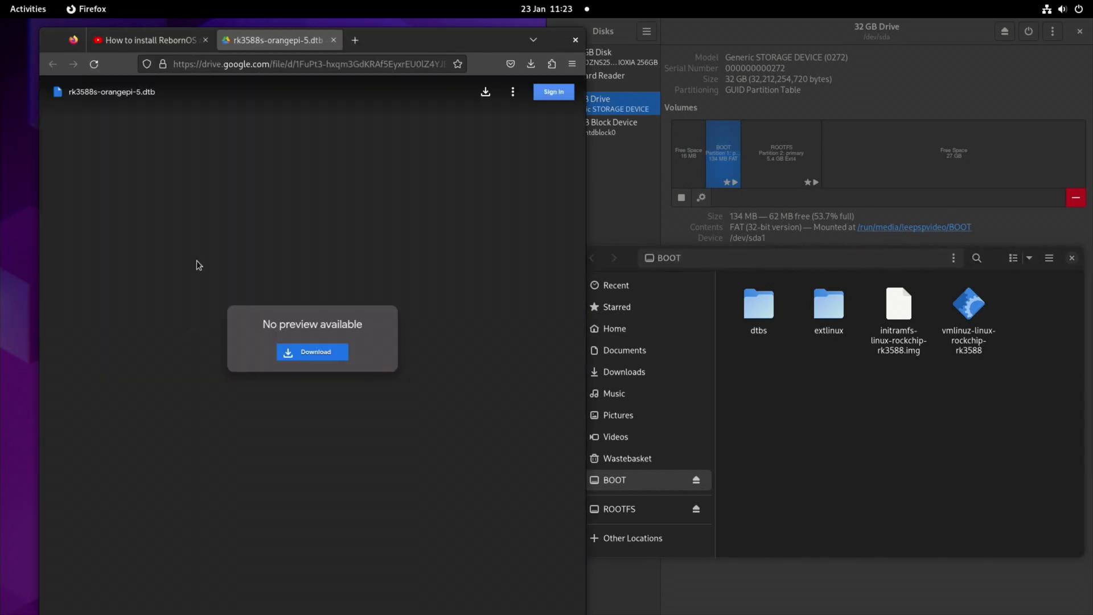
pyautogui.click(294, 351)
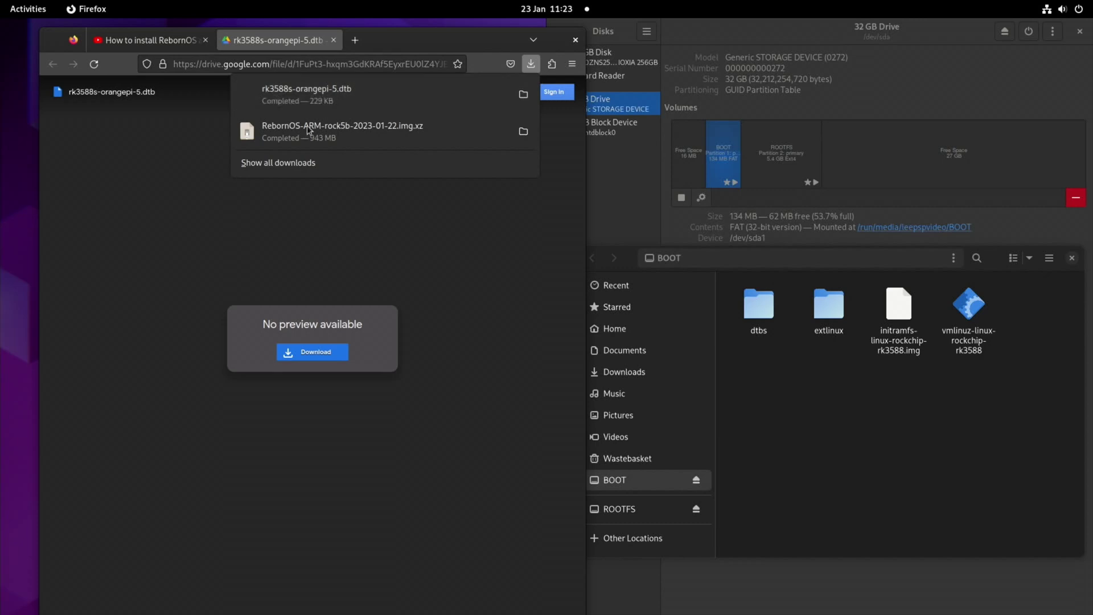
pyautogui.click(291, 160)
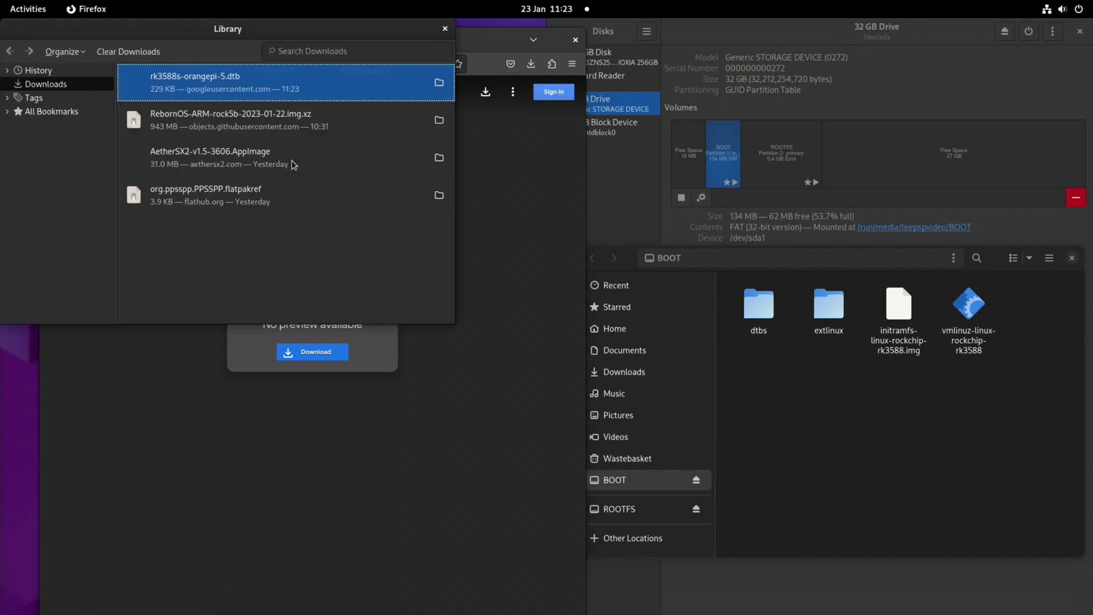
# Step: Copy rk3588s-orangepi-5.dtb from the Downloads folder and return to the RebornOS tutorial page
pyautogui.rightClick(173, 81)
pyautogui.click(186, 88)
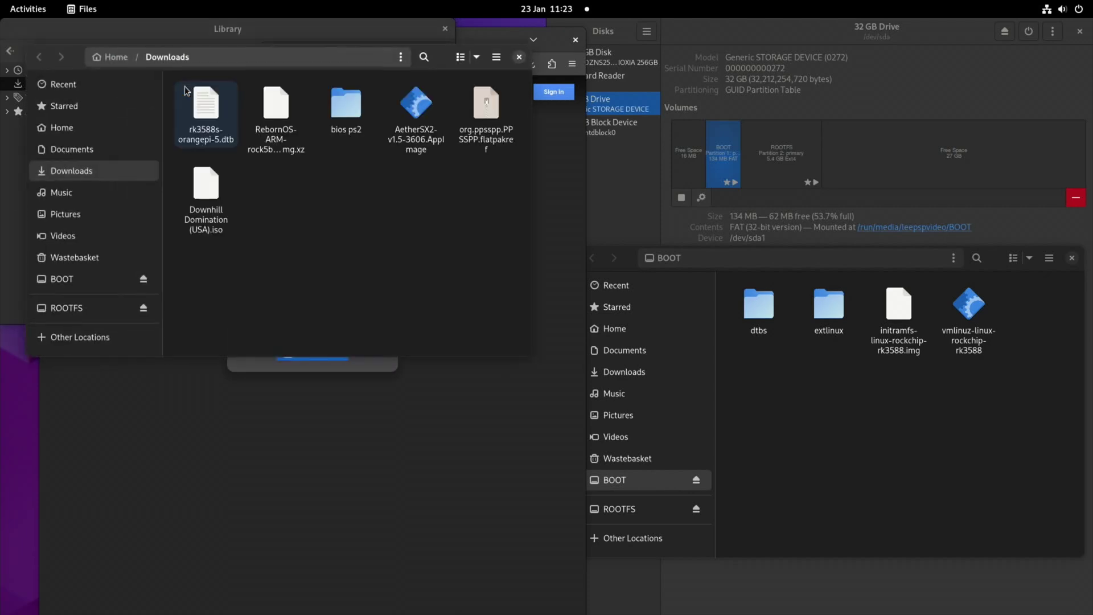
pyautogui.rightClick(207, 113)
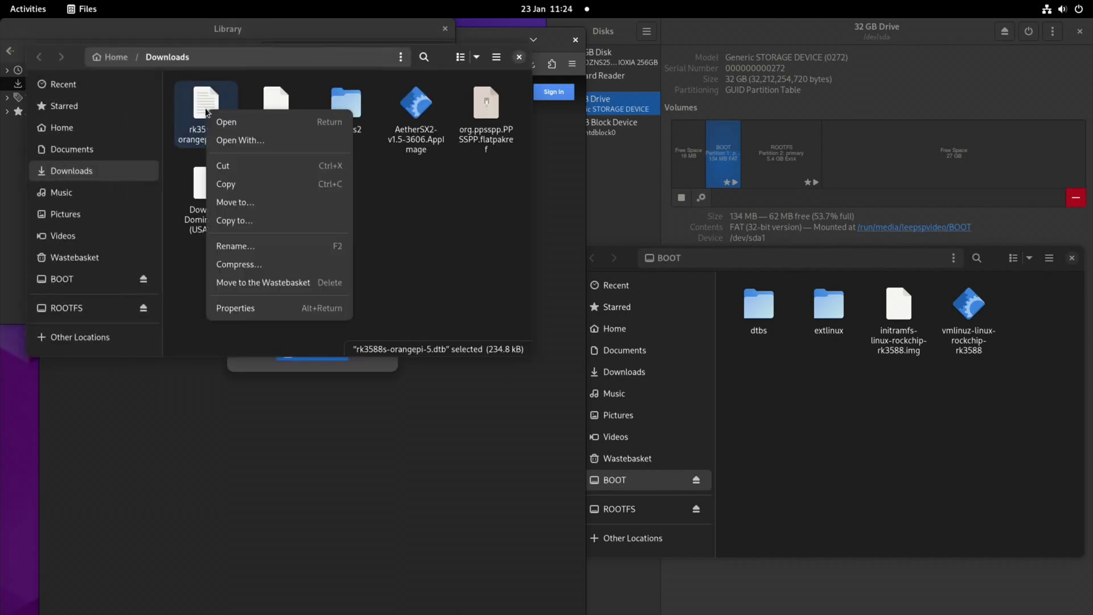
pyautogui.click(234, 184)
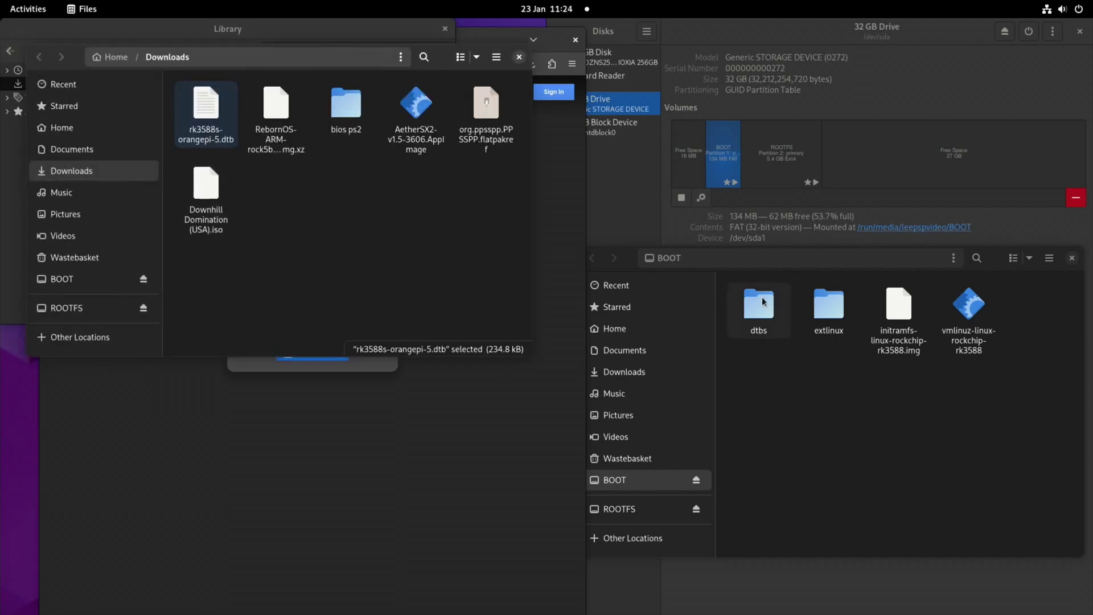
pyautogui.click(564, 429)
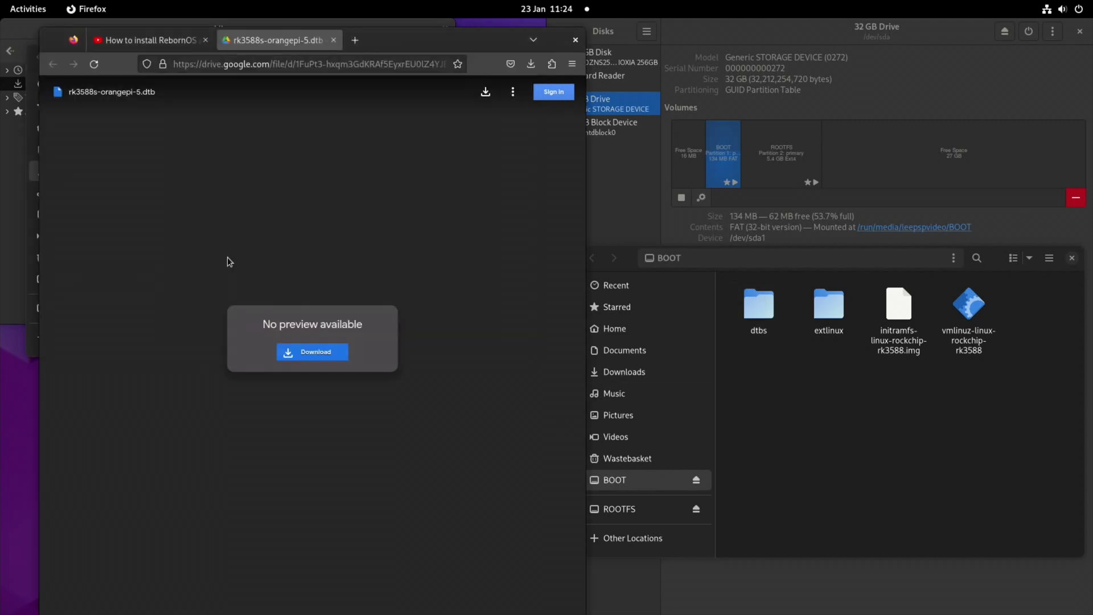
pyautogui.click(119, 46)
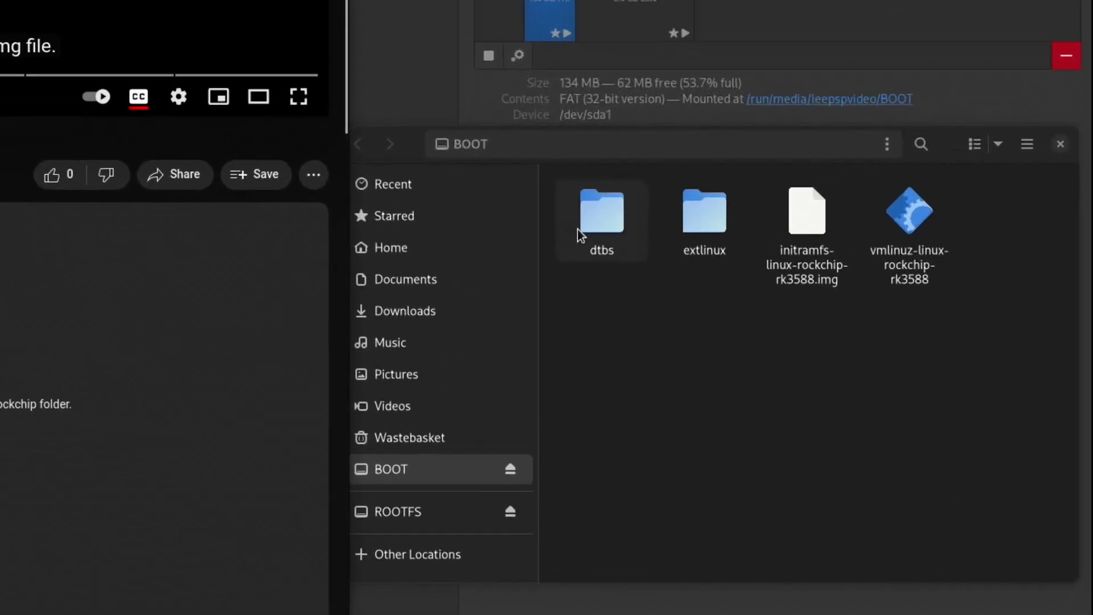
# Step: Paste rk3588s-orangepi-5.dtb into BOOT's dtbs/rockchip folder
pyautogui.doubleClick(594, 234)
pyautogui.doubleClick(594, 233)
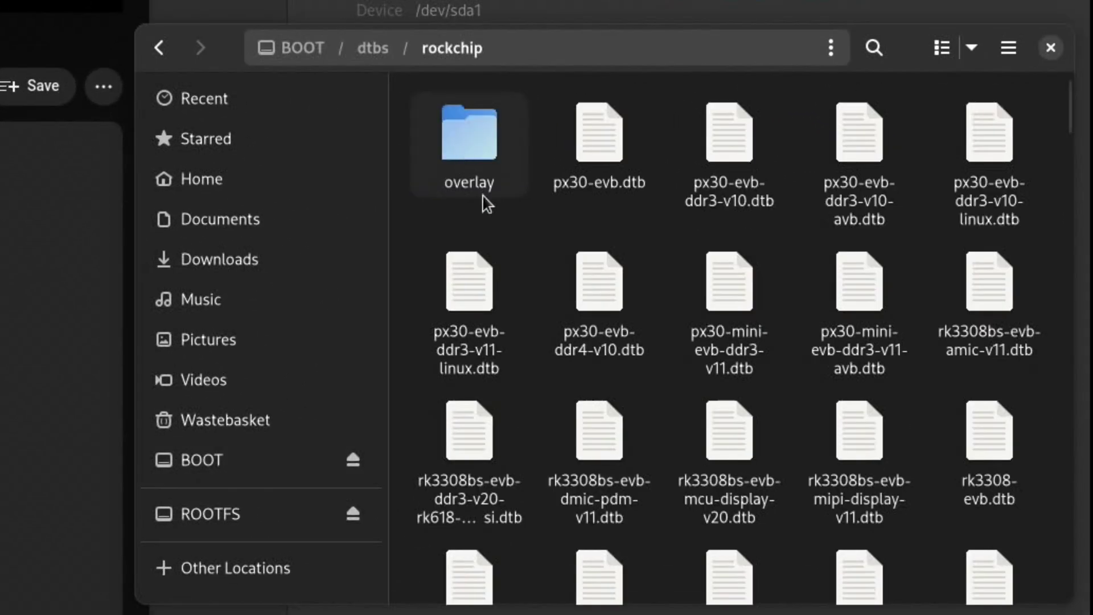
pyautogui.rightClick(529, 251)
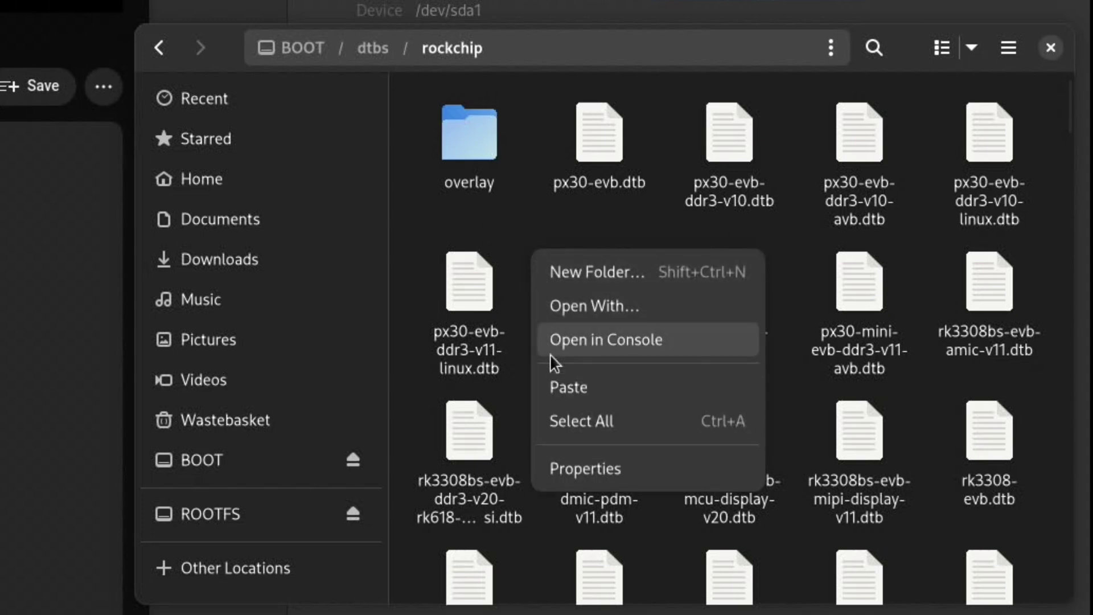
pyautogui.click(554, 387)
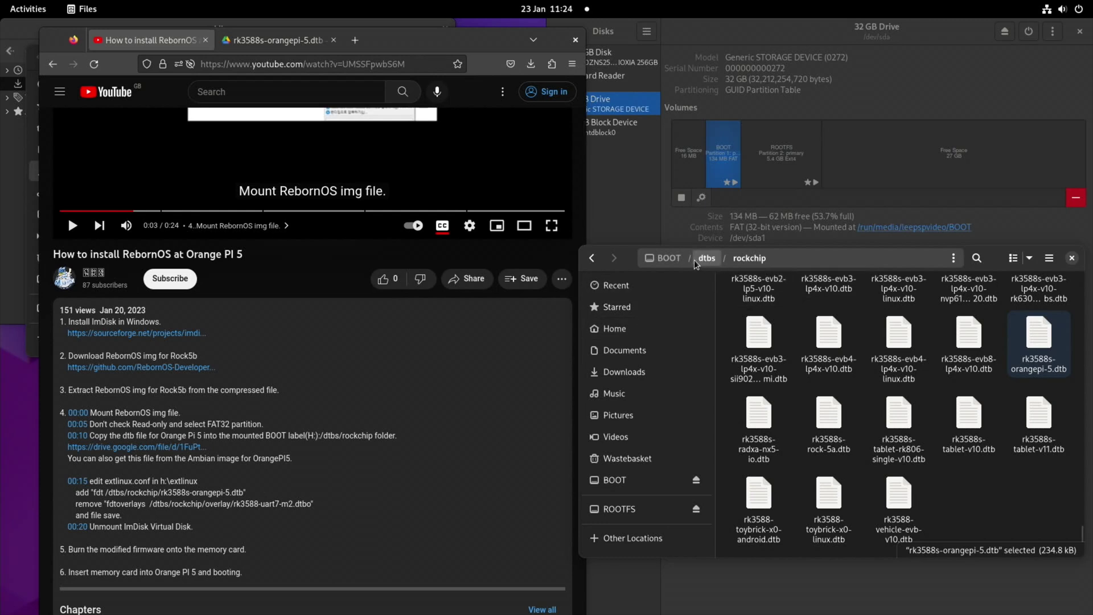
# Step: Open extlinux/extlinux.conf from the BOOT root in Text Editor
pyautogui.click(664, 258)
pyautogui.doubleClick(836, 309)
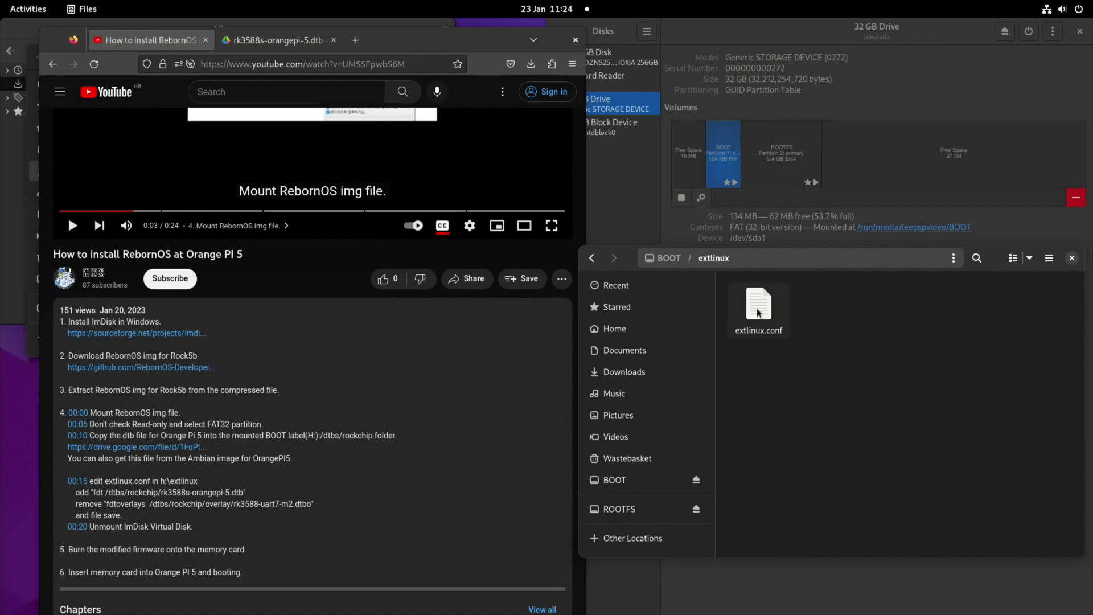
pyautogui.click(758, 312)
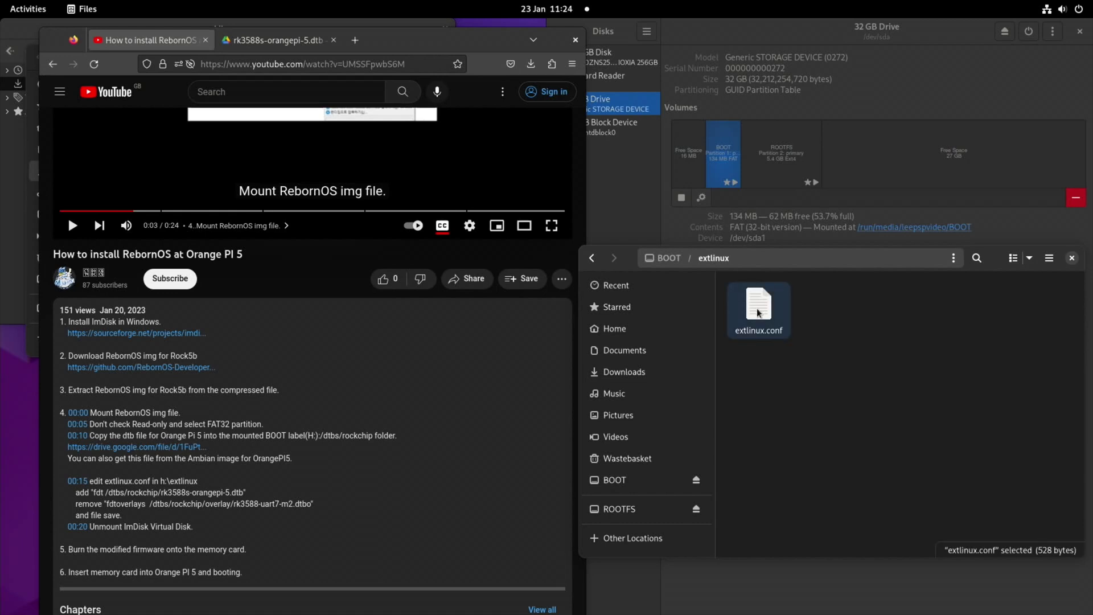
pyautogui.doubleClick(758, 312)
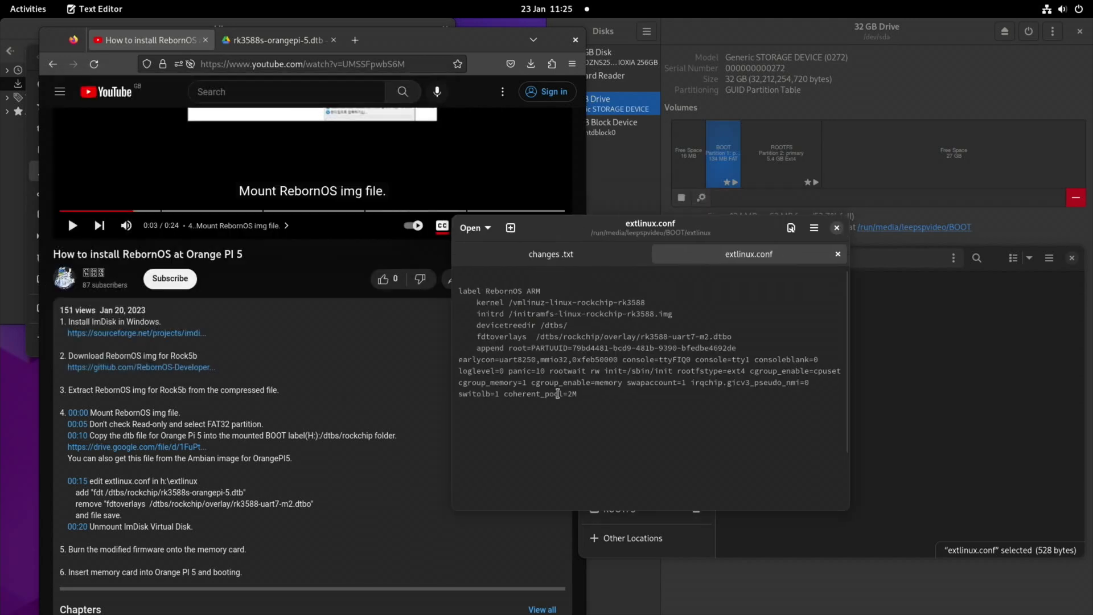
# Step: Copy the fdt line from the YouTube tutorial description
pyautogui.moveTo(95, 492)
pyautogui.mouseDown()
pyautogui.moveTo(240, 493)
pyautogui.moveTo(94, 491)
pyautogui.mouseUp()
pyautogui.rightClick(100, 492)
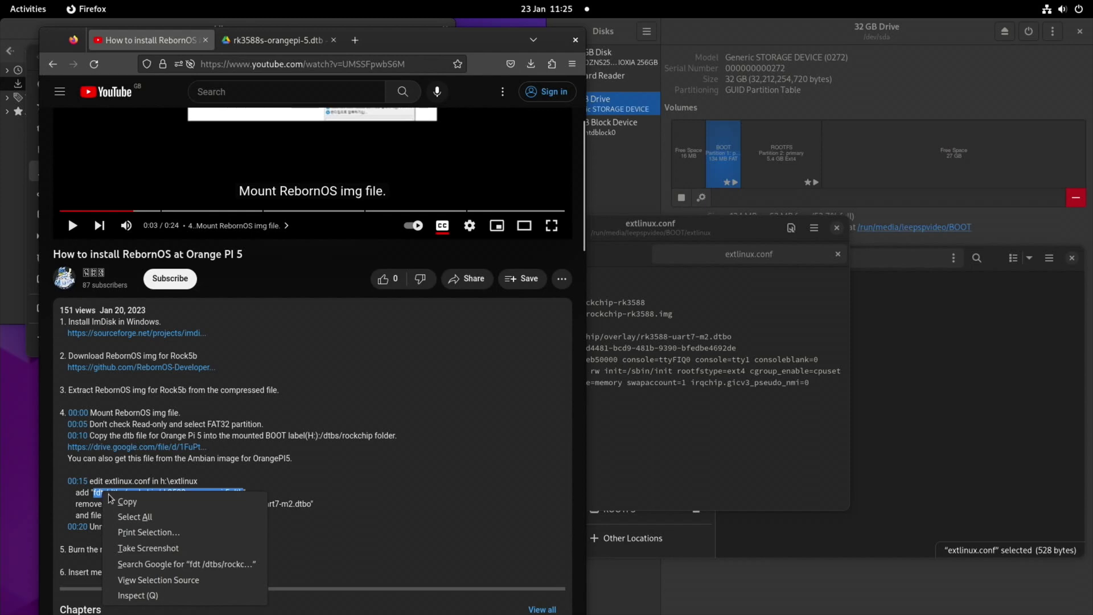
pyautogui.click(125, 505)
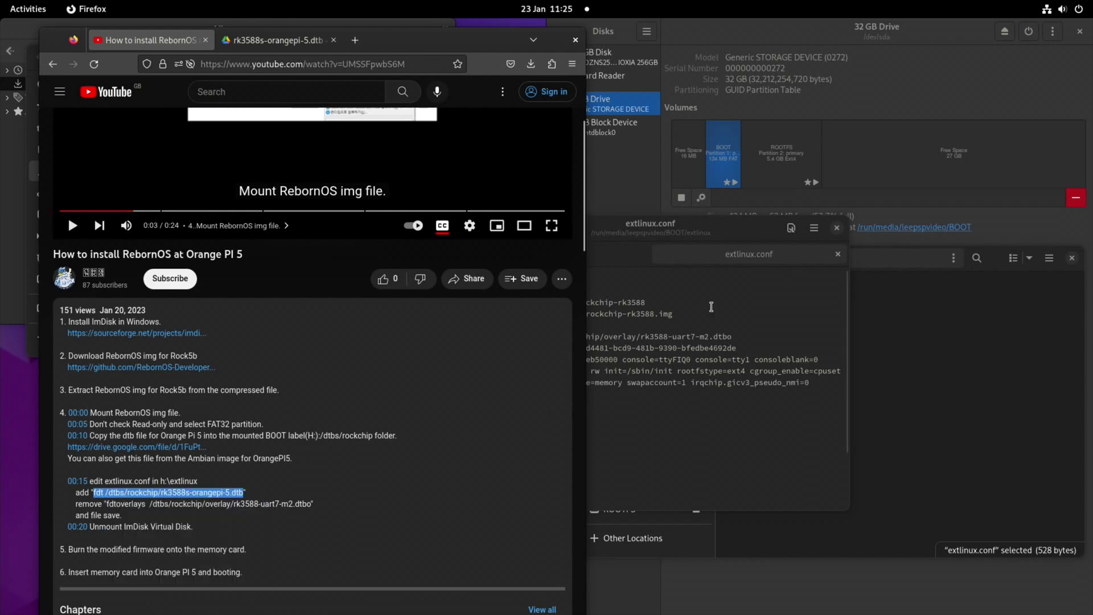
# Step: Tile extlinux.conf to the right half and seek the tutorial video to the 0:16 extlinux step
pyautogui.moveTo(730, 229); pyautogui.dragTo(1089, 222)
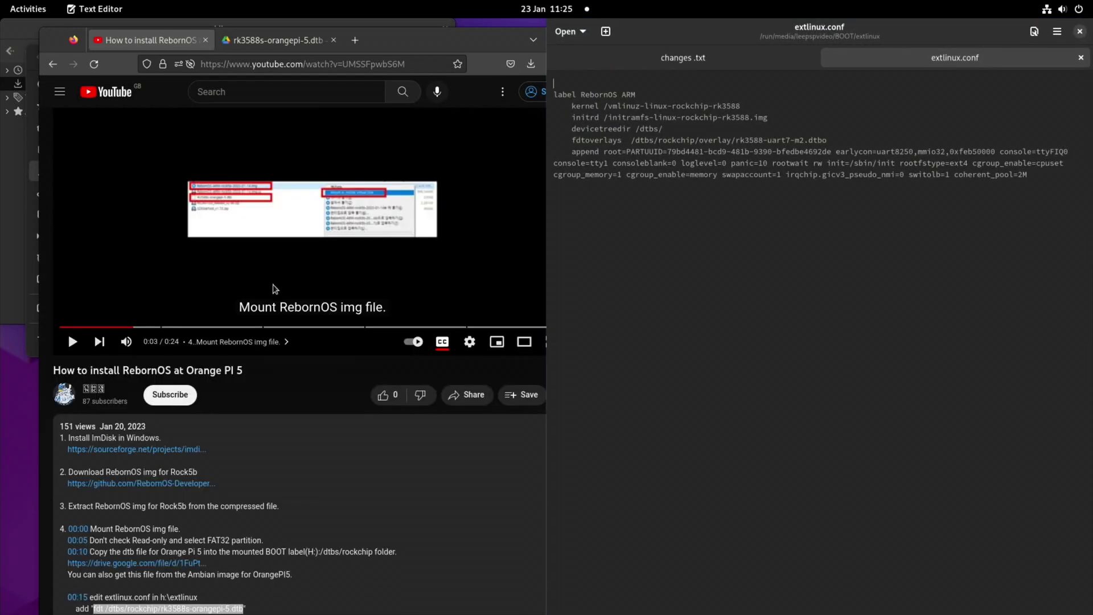
pyautogui.click(192, 327)
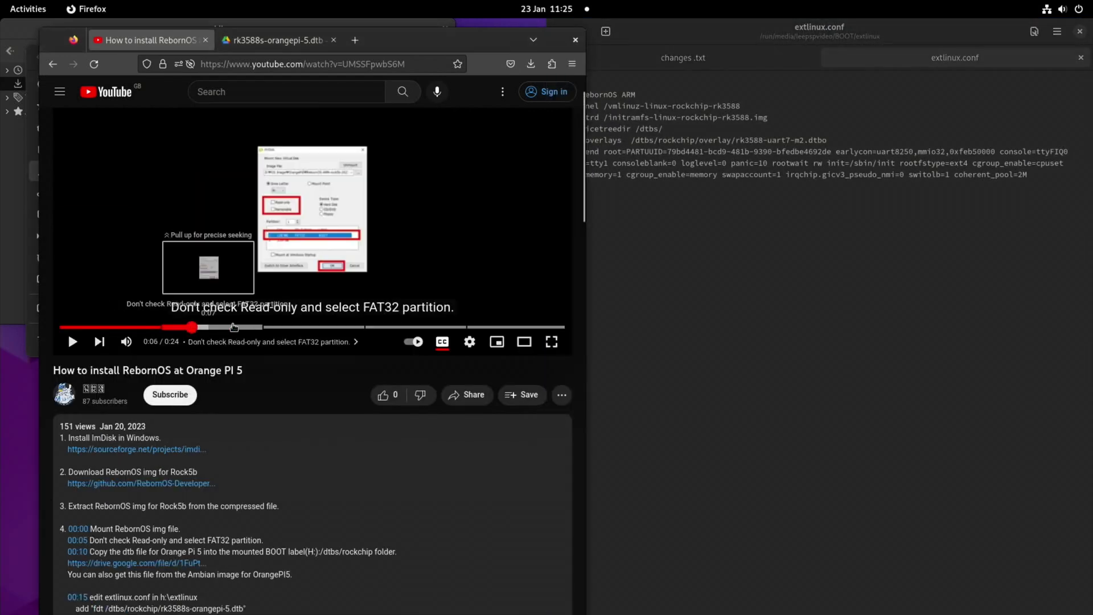
pyautogui.click(291, 327)
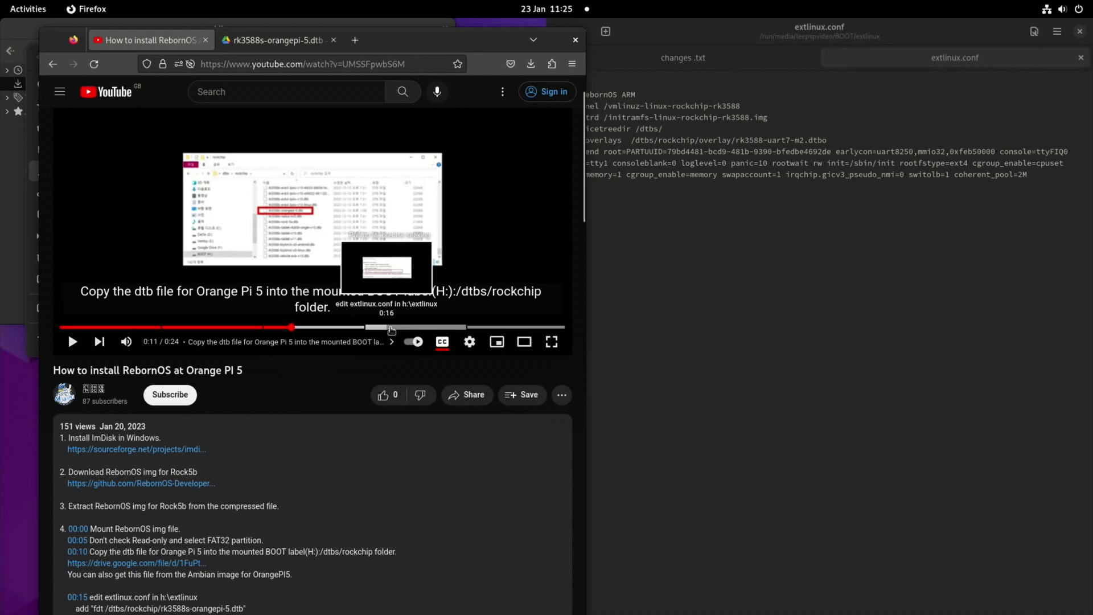
pyautogui.click(391, 327)
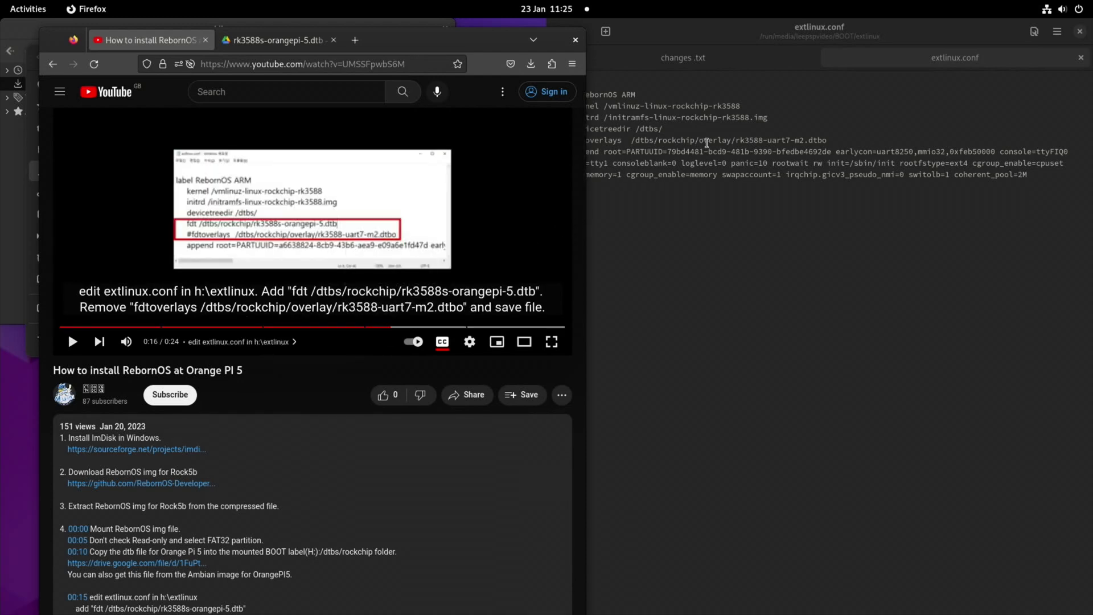
pyautogui.moveTo(473, 37); pyautogui.dragTo(2, 74)
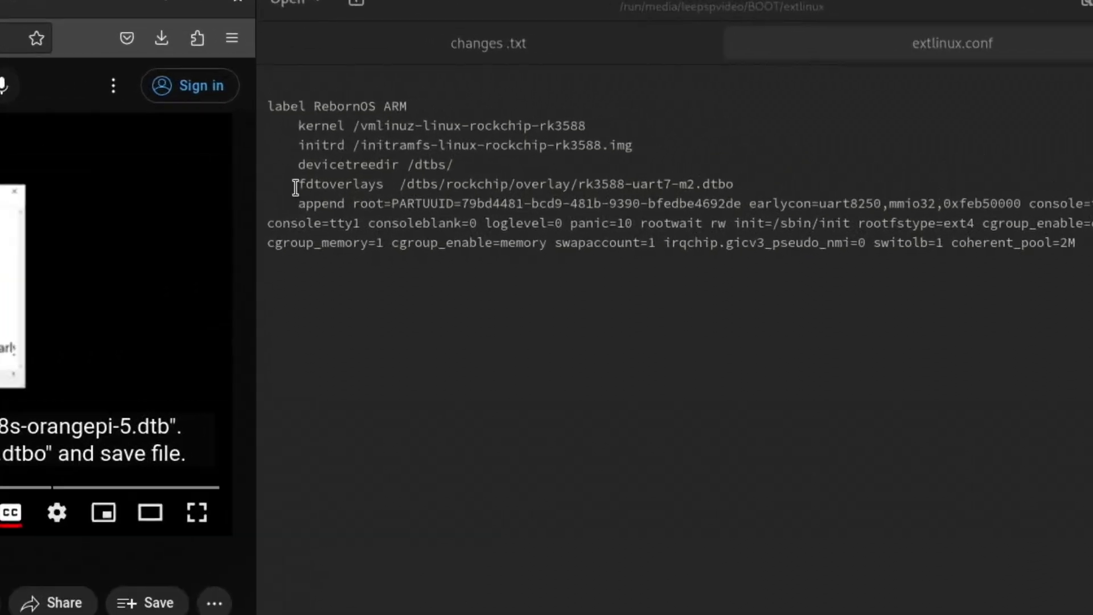
# Step: Comment out the fdtoverlays line in extlinux.conf with '#'
pyautogui.click(571, 141)
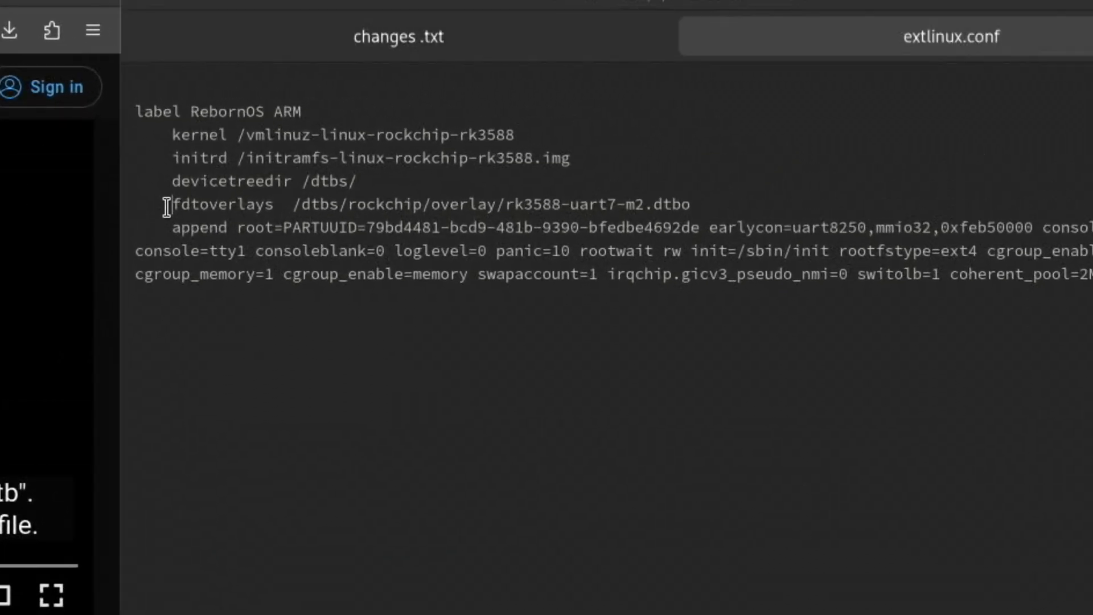
pyautogui.write('#')
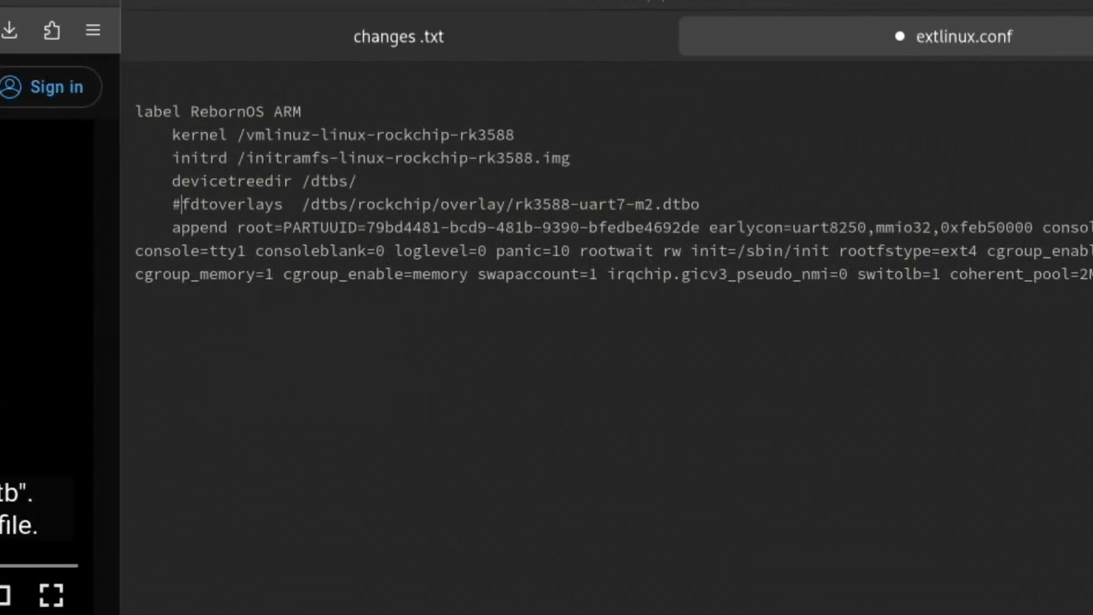
pyautogui.press('Up')
pyautogui.press('Home')
# Step: Paste the fdt rk3588s-orangepi-5.dtb line above #fdtoverlays and save the file
pyautogui.press('Return')
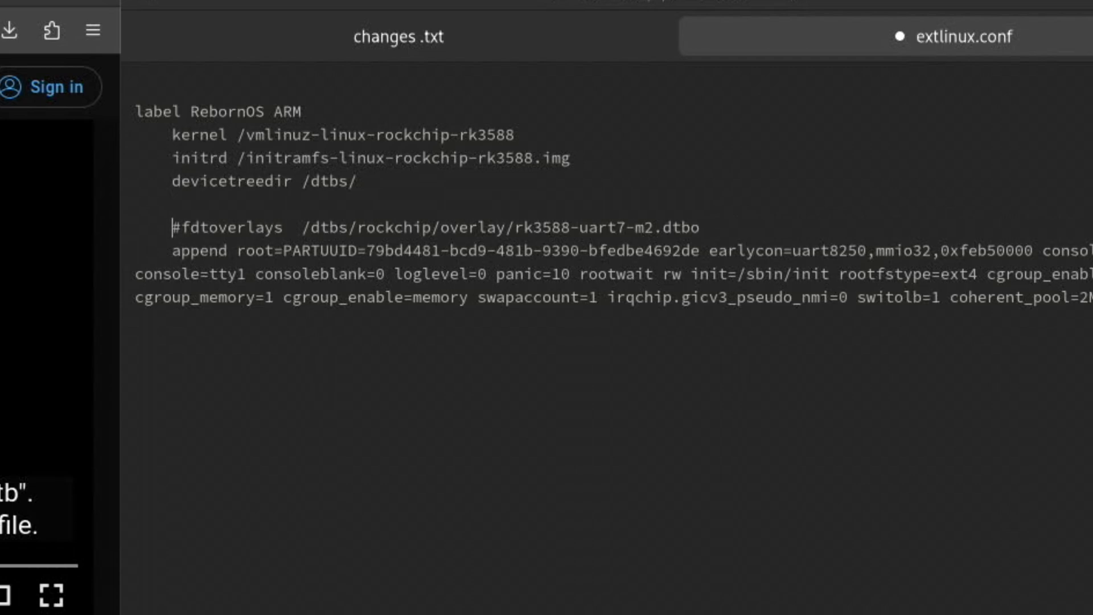
pyautogui.press('Up')
pyautogui.rightClick(178, 207)
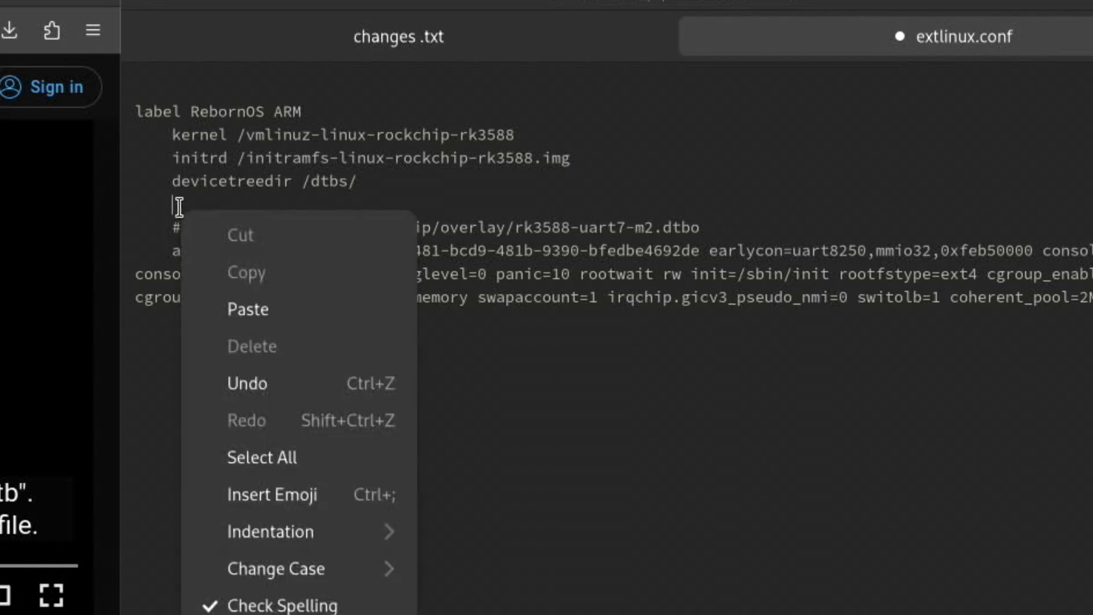
pyautogui.click(236, 305)
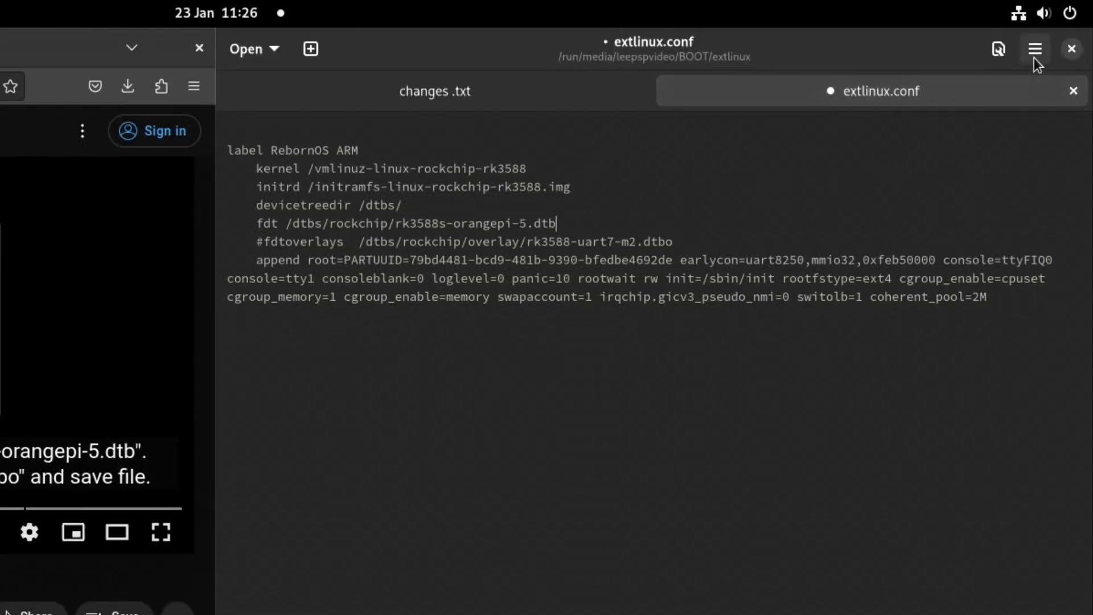
pyautogui.click(1035, 57)
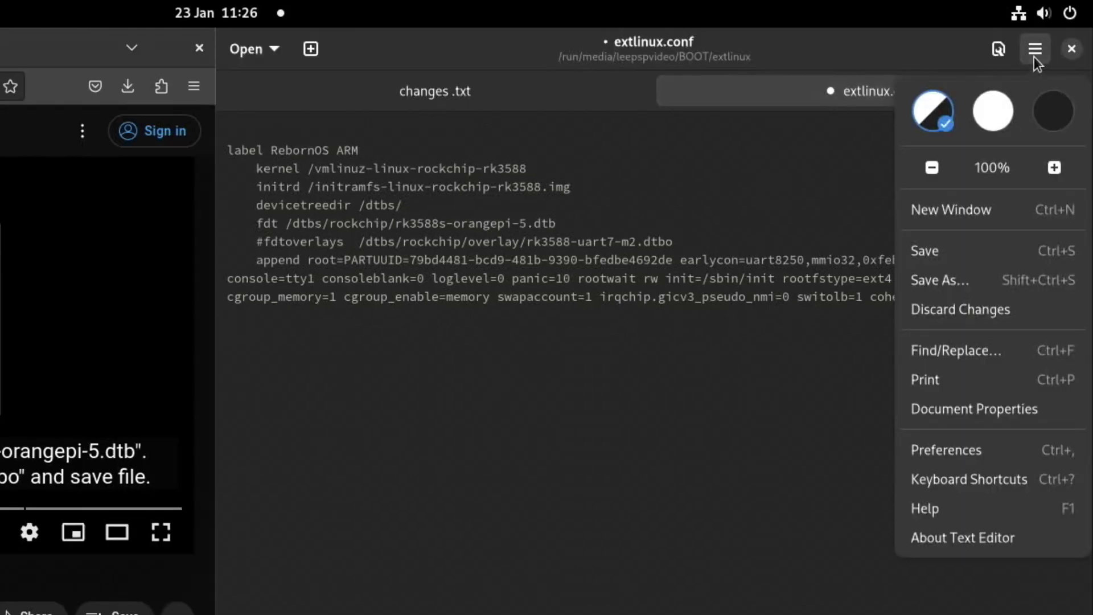
pyautogui.click(954, 249)
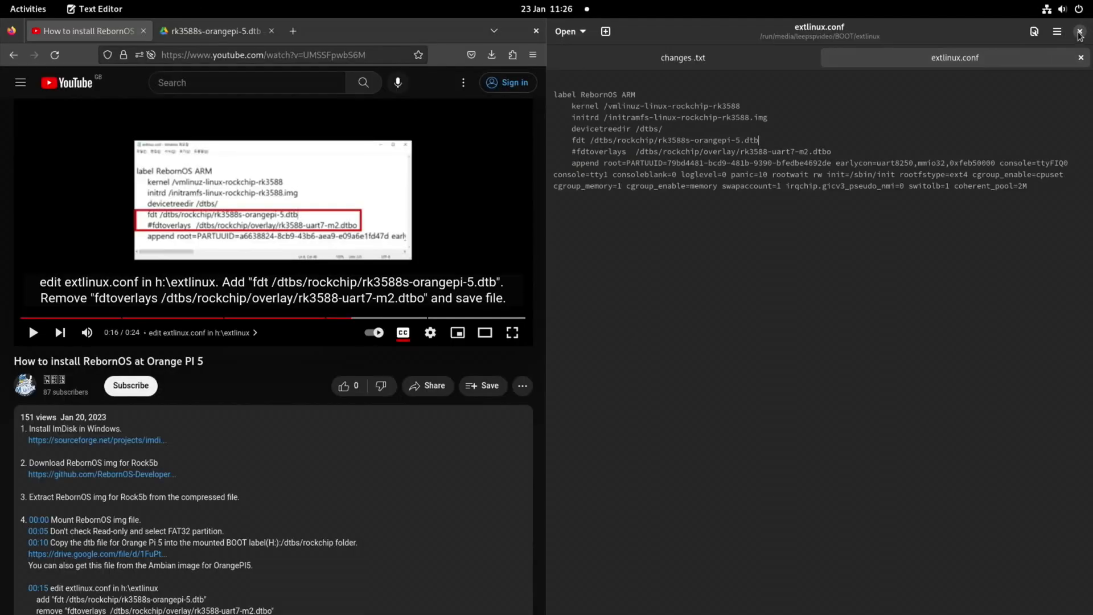
# Step: Close Text Editor, the BOOT Files window, Disks and Firefox
pyautogui.click(1079, 32)
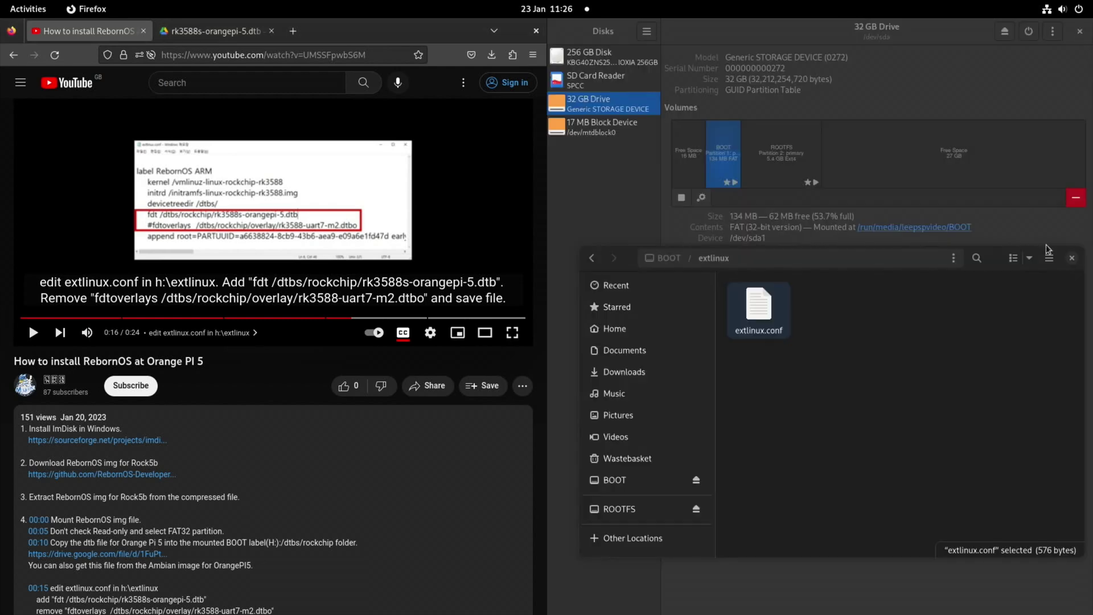
pyautogui.click(1068, 252)
pyautogui.click(1080, 34)
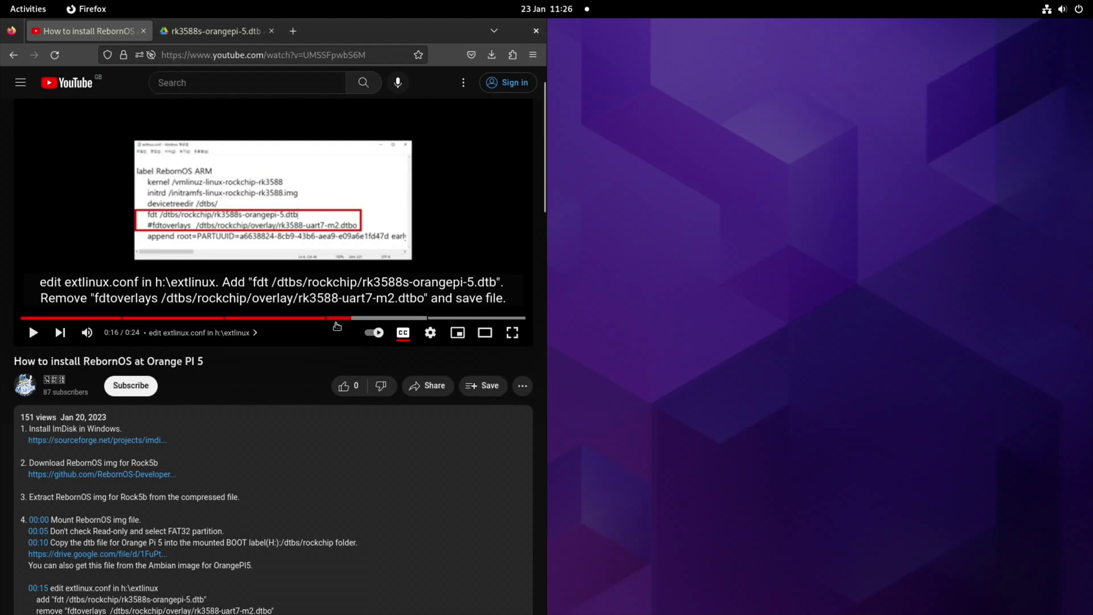
pyautogui.scroll(-5, 337, 326)
pyautogui.scroll(5, 337, 327)
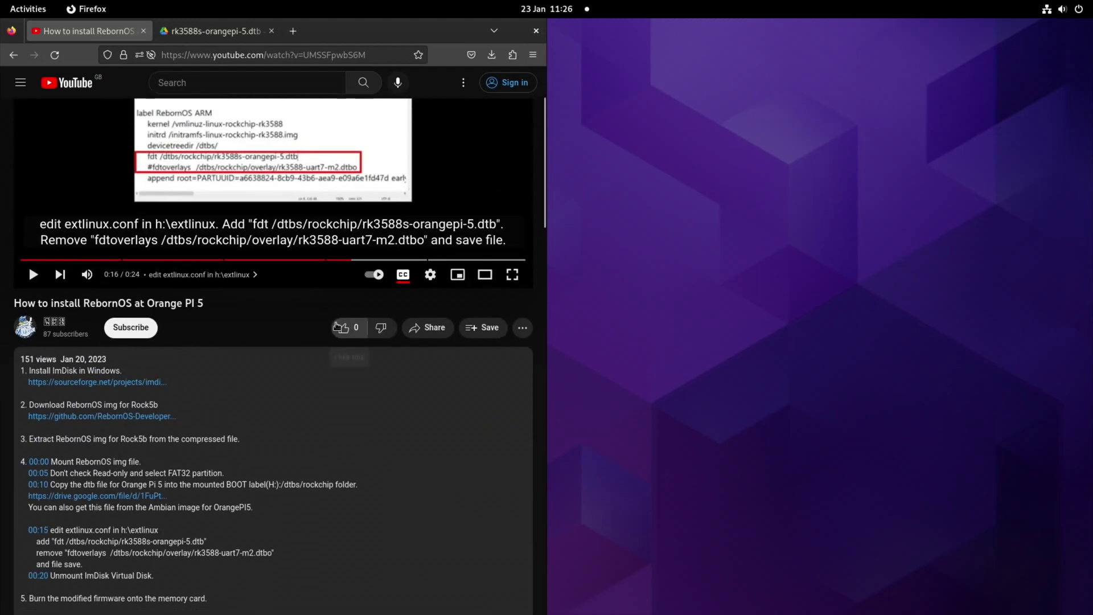
pyautogui.click(536, 31)
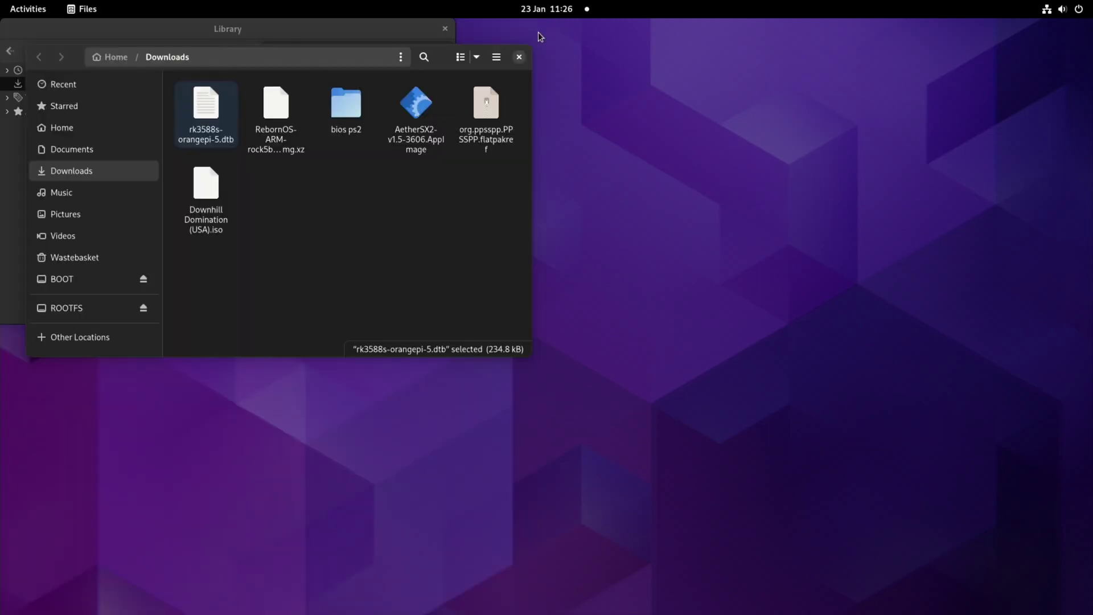
# Step: Close the last Files window and choose Power Off from the system menu
pyautogui.hotkey('ctrl', 'w')
pyautogui.click(1076, 10)
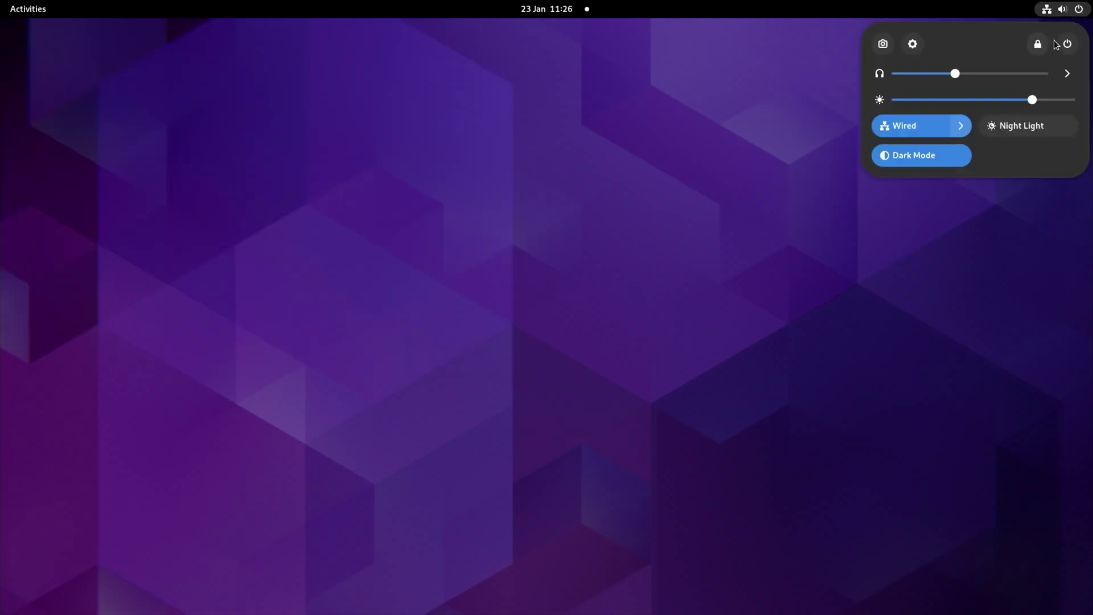
pyautogui.click(1067, 43)
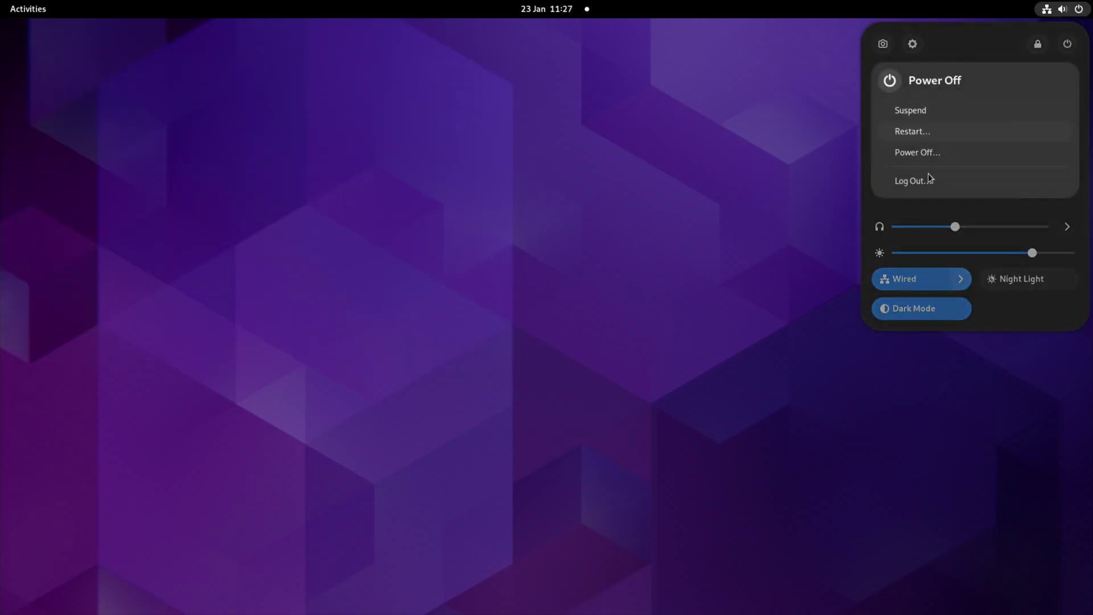
pyautogui.click(922, 157)
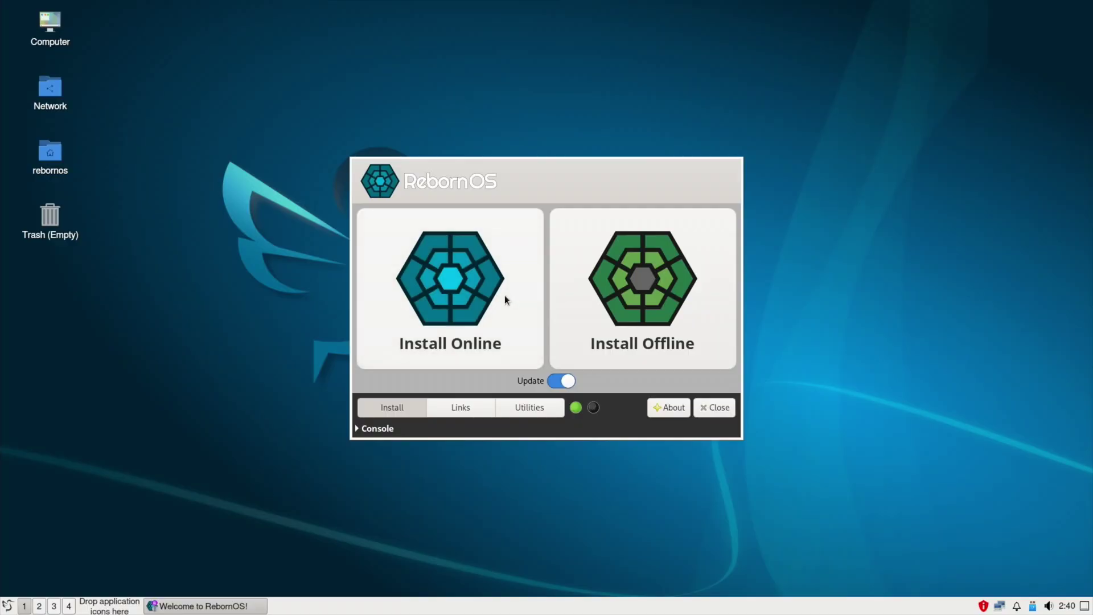
# Step: Choose Install Online in the RebornOS Welcome window
pyautogui.click(461, 297)
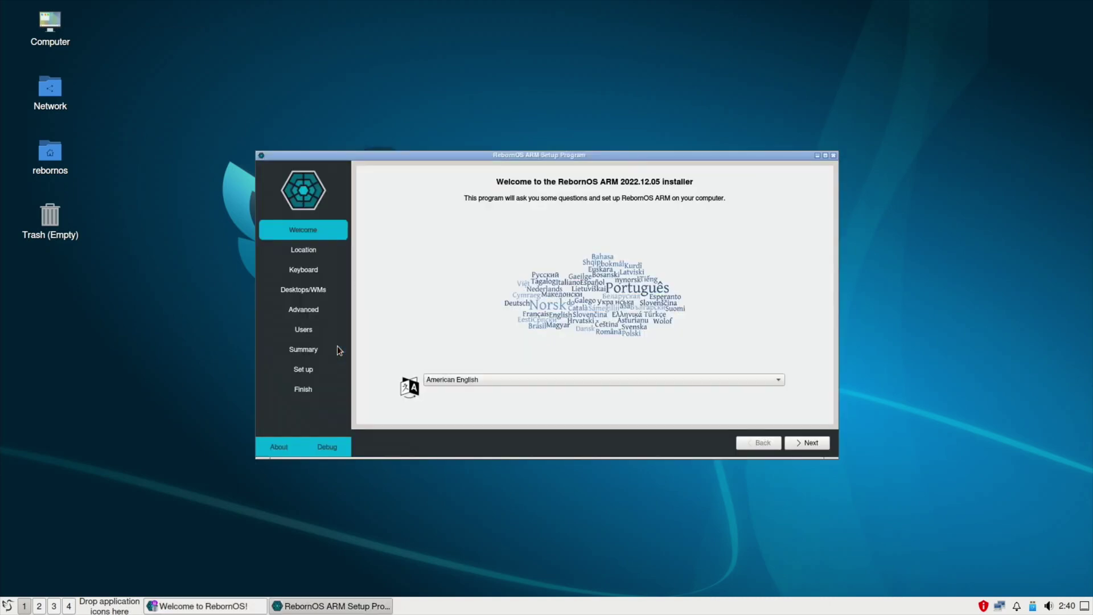
# Step: Select British English, the English (UK, extended, Windows) keyboard, and keep the Budgie desktop
pyautogui.click(524, 380)
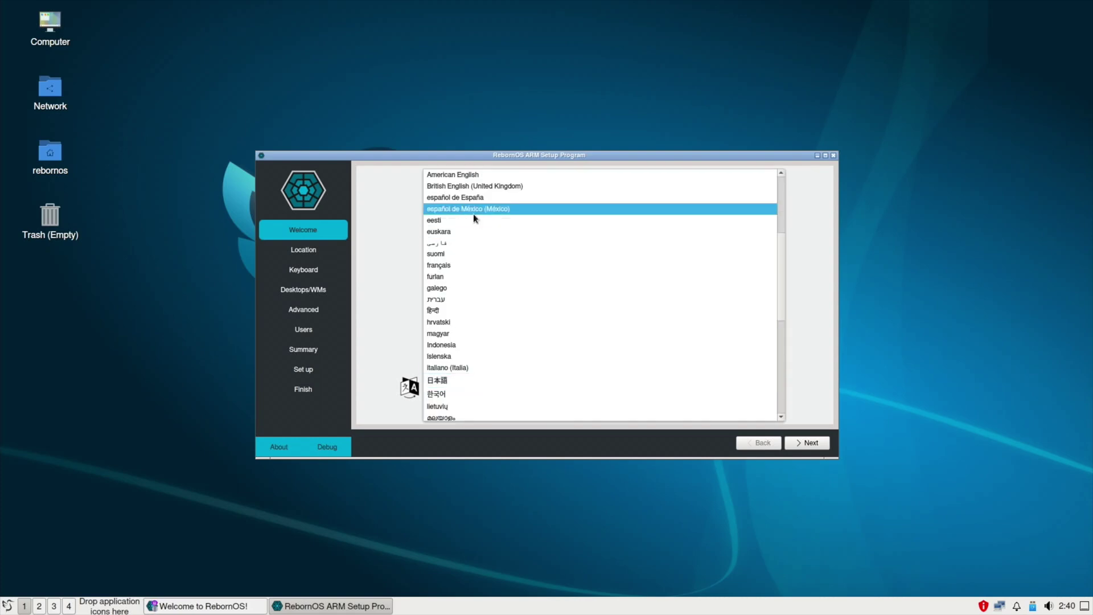
pyautogui.click(455, 186)
pyautogui.click(806, 443)
pyautogui.click(807, 443)
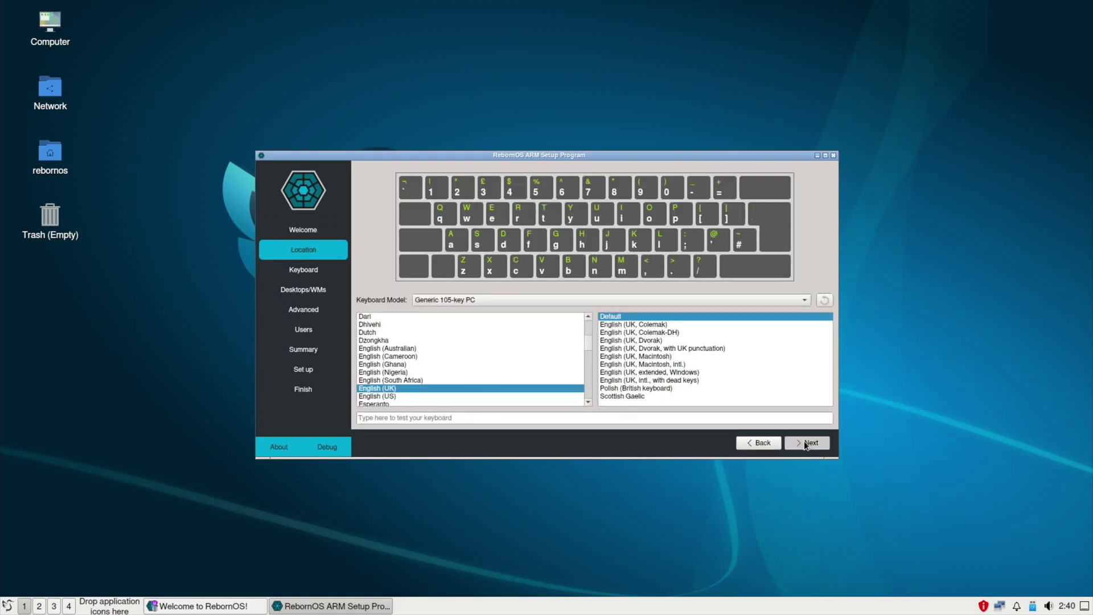
pyautogui.click(740, 372)
pyautogui.click(803, 443)
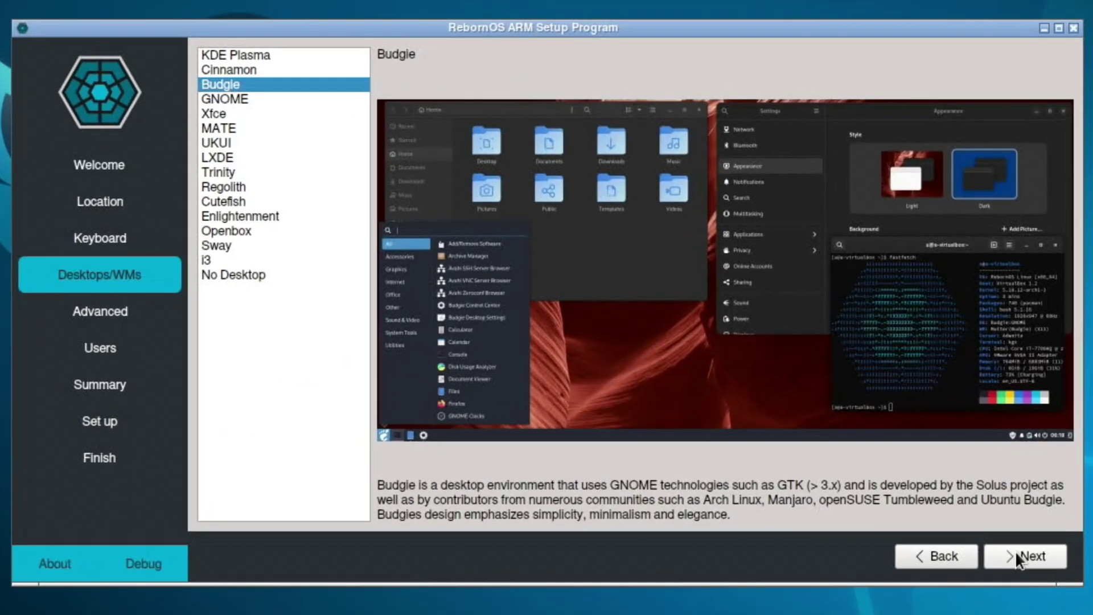
pyautogui.click(995, 558)
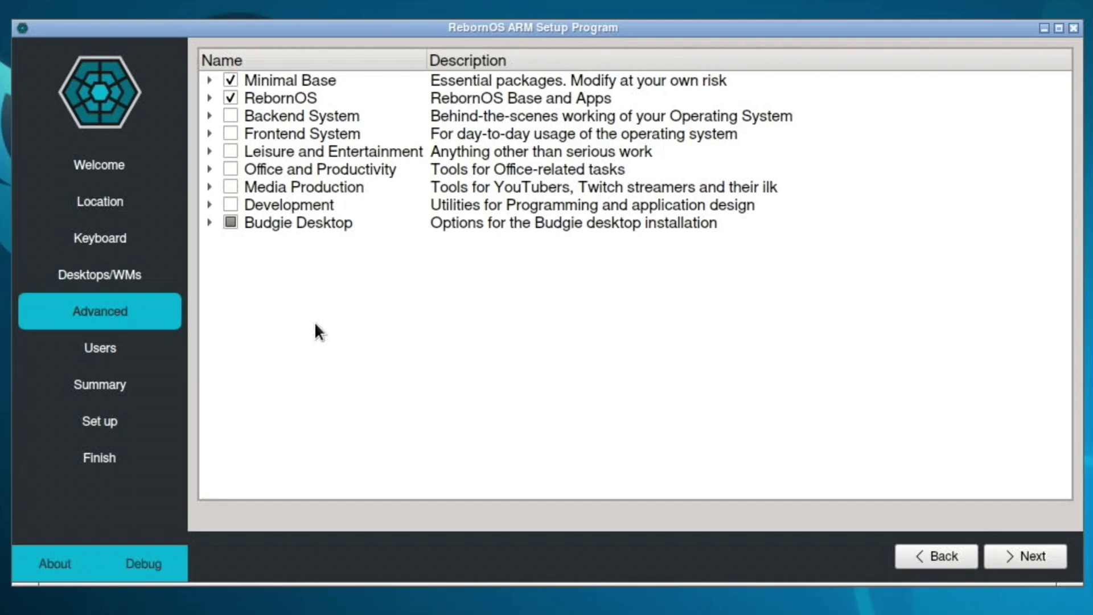
# Step: Expand Backend System > Display and tick Wayland in the package list
pyautogui.click(231, 112)
pyautogui.click(205, 115)
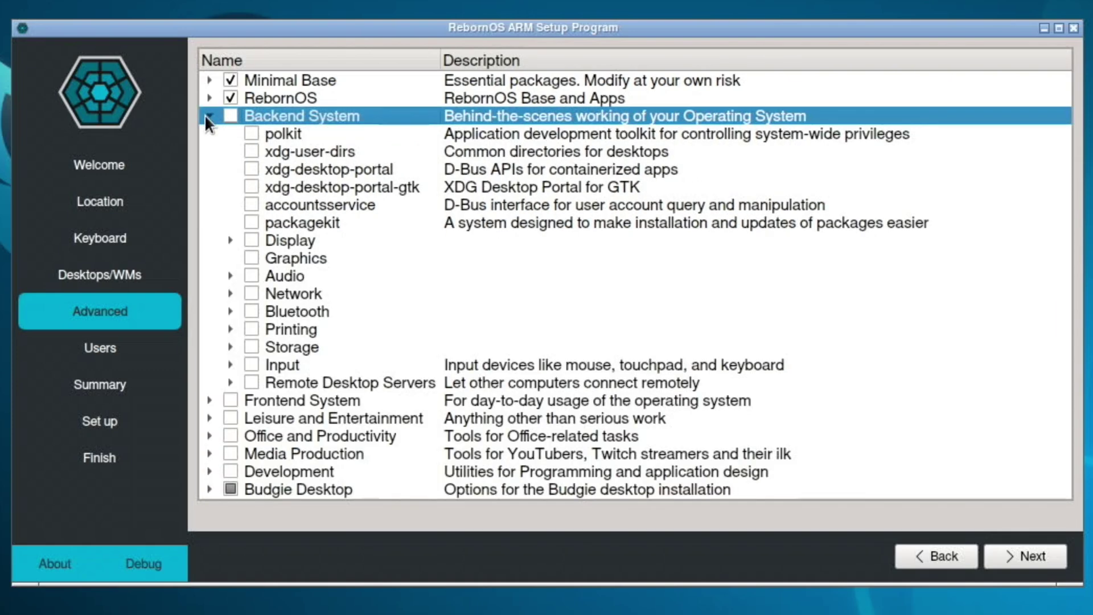
pyautogui.click(250, 240)
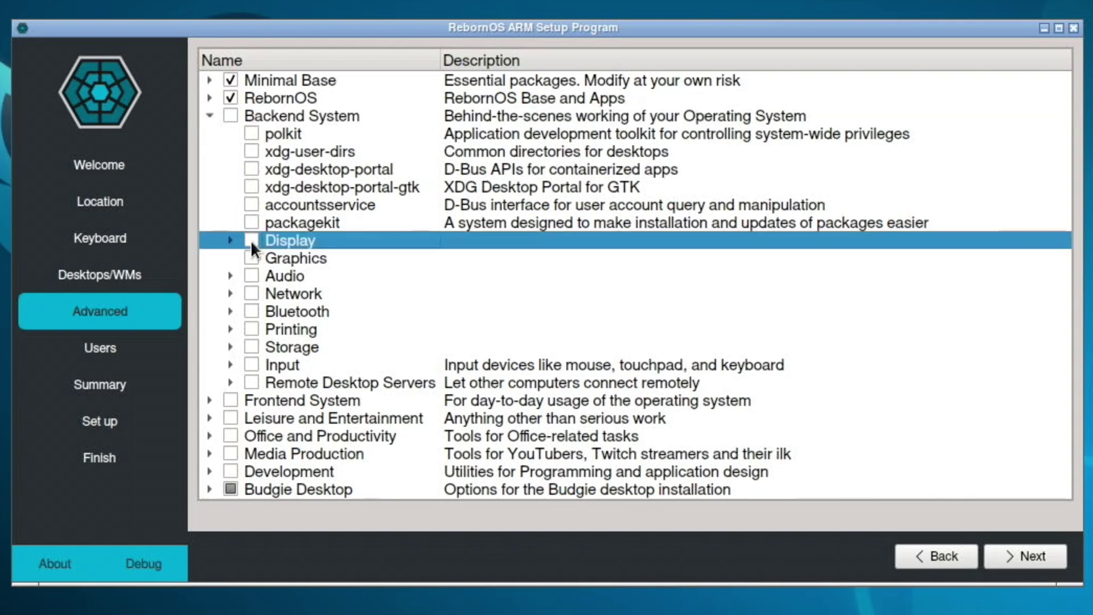
pyautogui.click(228, 239)
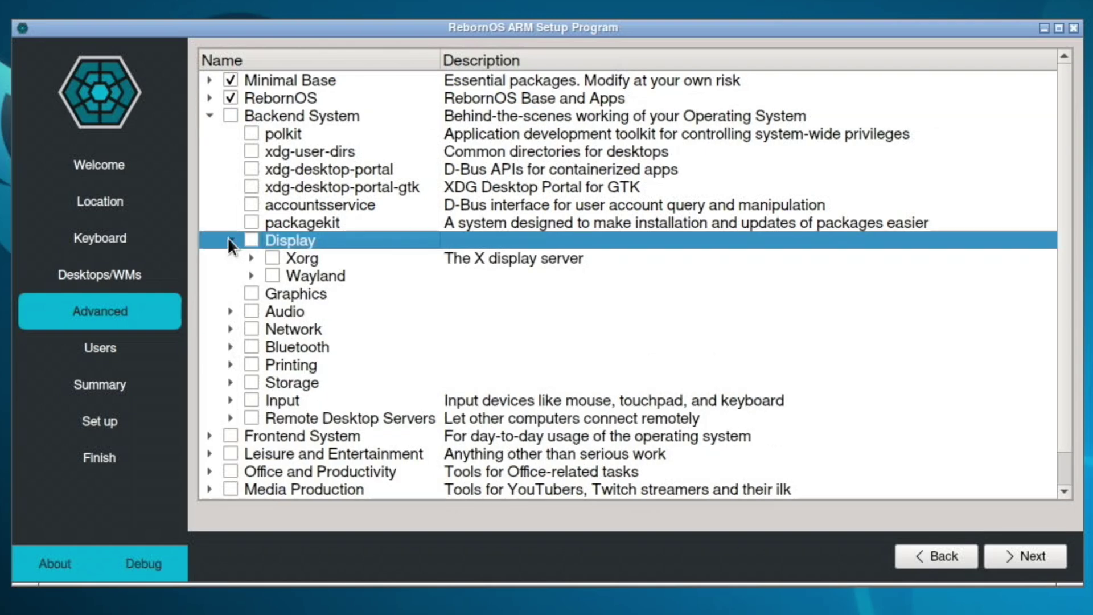
pyautogui.click(285, 278)
pyautogui.click(272, 275)
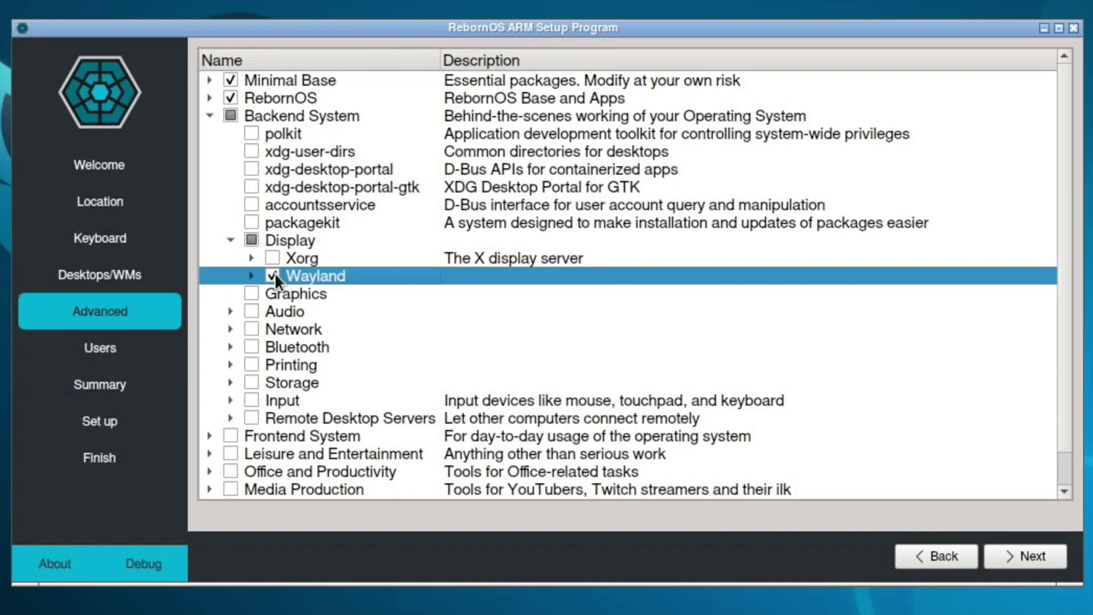
pyautogui.scroll(-1, 274, 272)
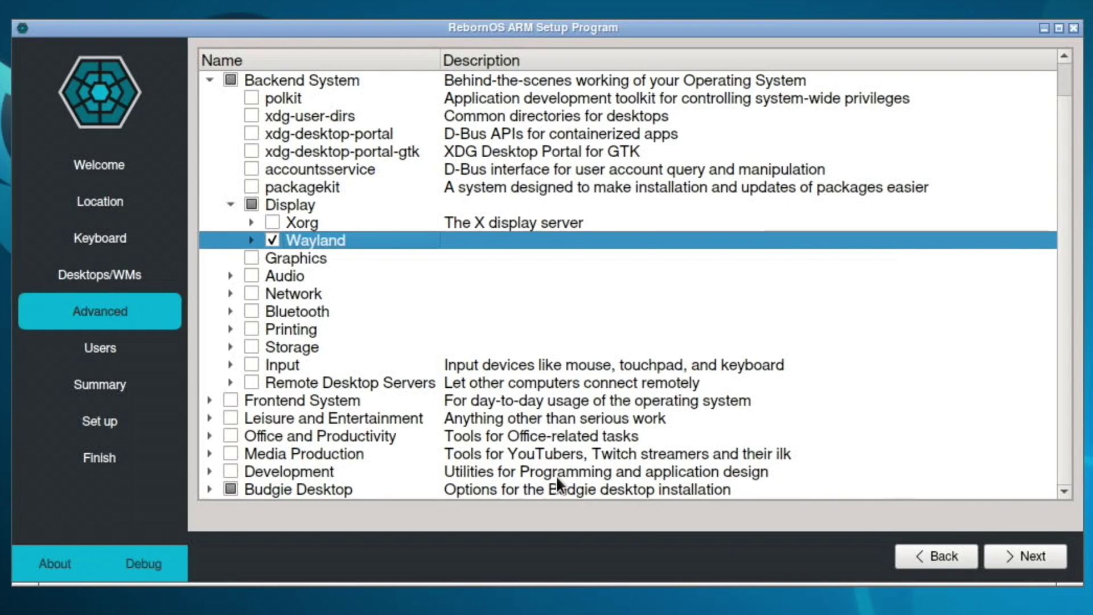
# Step: Advance past Users and Summary, then confirm Set up now to install RebornOS
pyautogui.click(1002, 548)
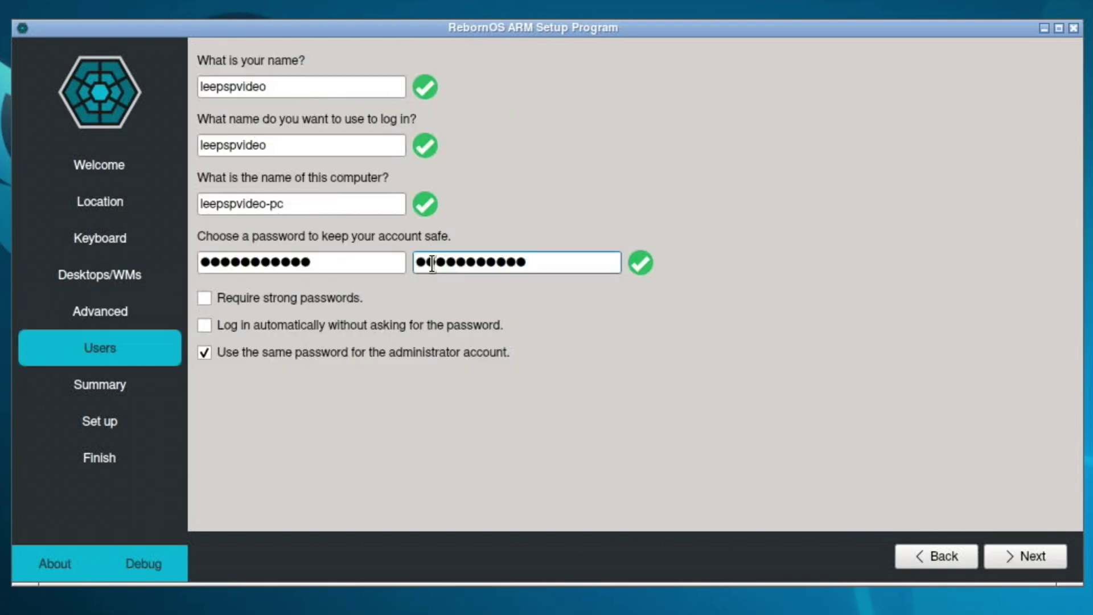
pyautogui.click(1031, 551)
pyautogui.click(1032, 551)
pyautogui.click(674, 317)
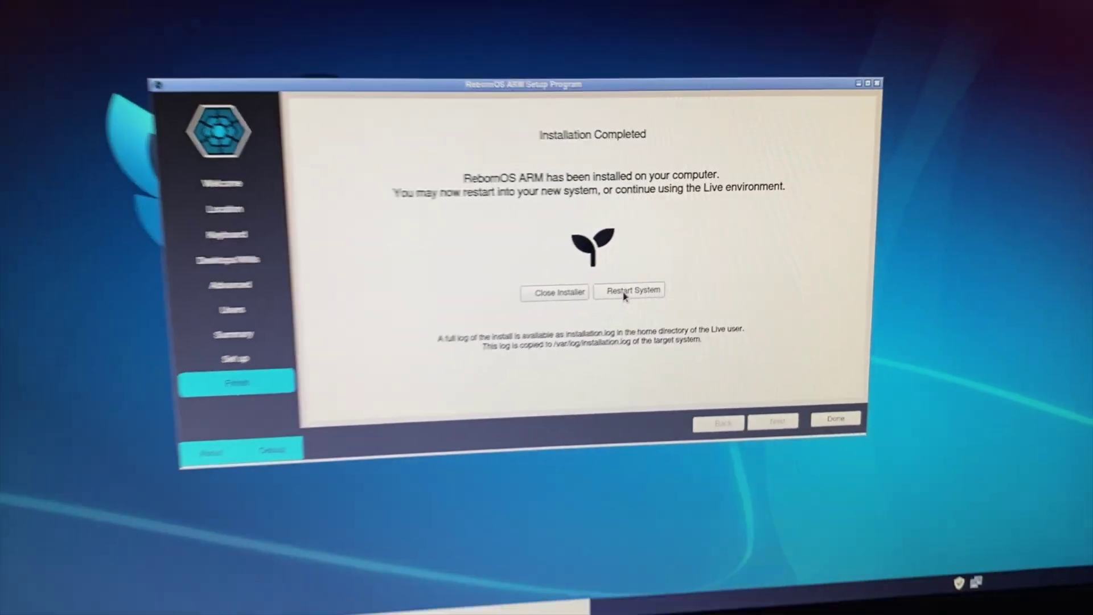
# Step: Restart the system and submit the account password at the LightDM greeter
pyautogui.click(624, 291)
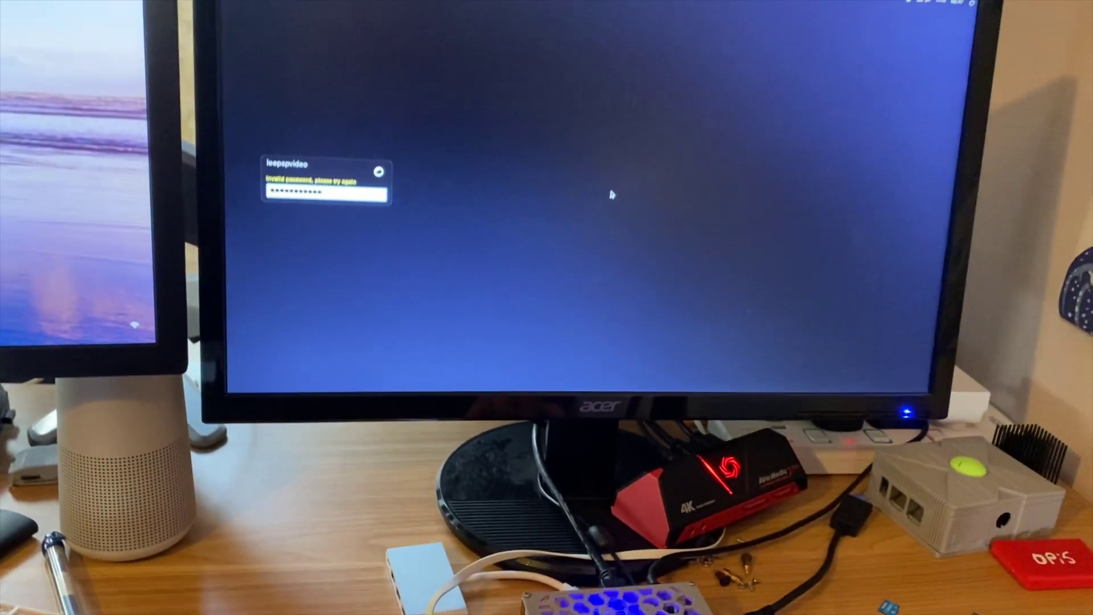
pyautogui.press('Return')
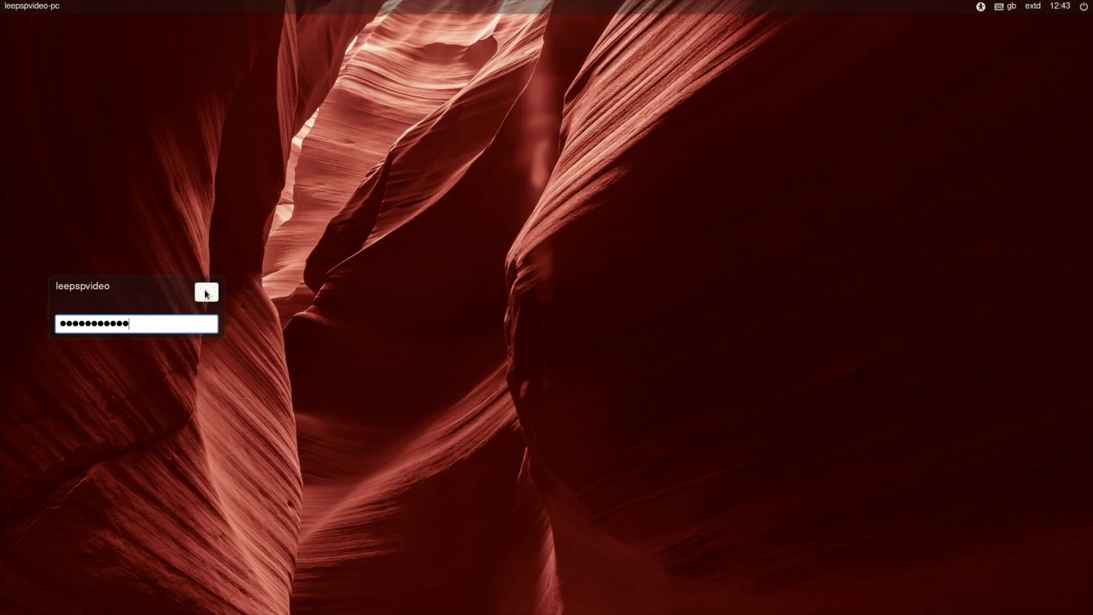
# Step: Pick the Budgie Desktop session on the LightDM login screen
pyautogui.click(205, 291)
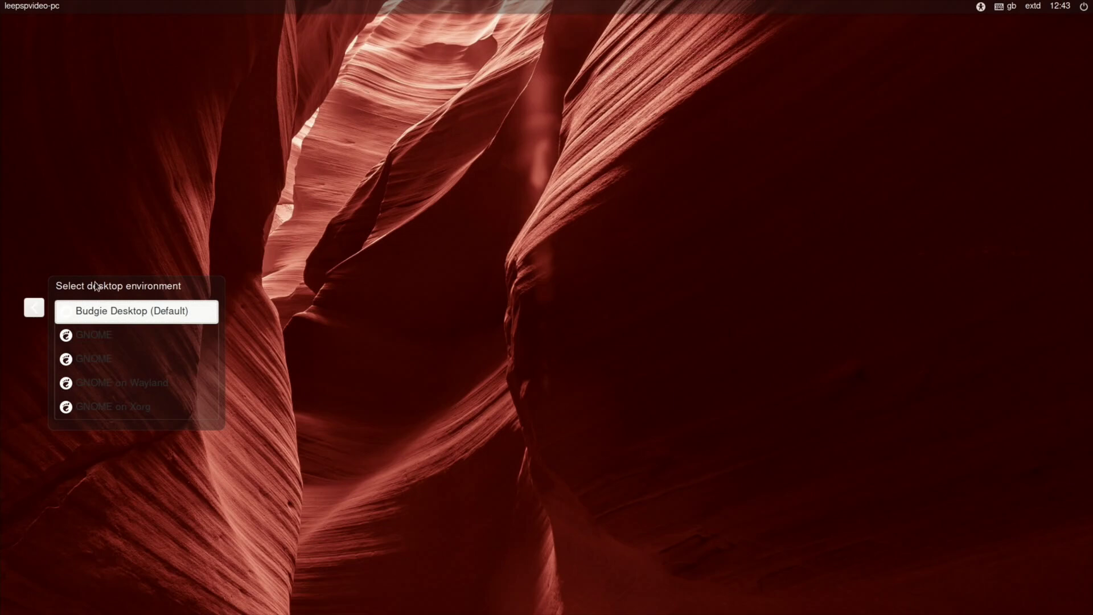
pyautogui.click(87, 312)
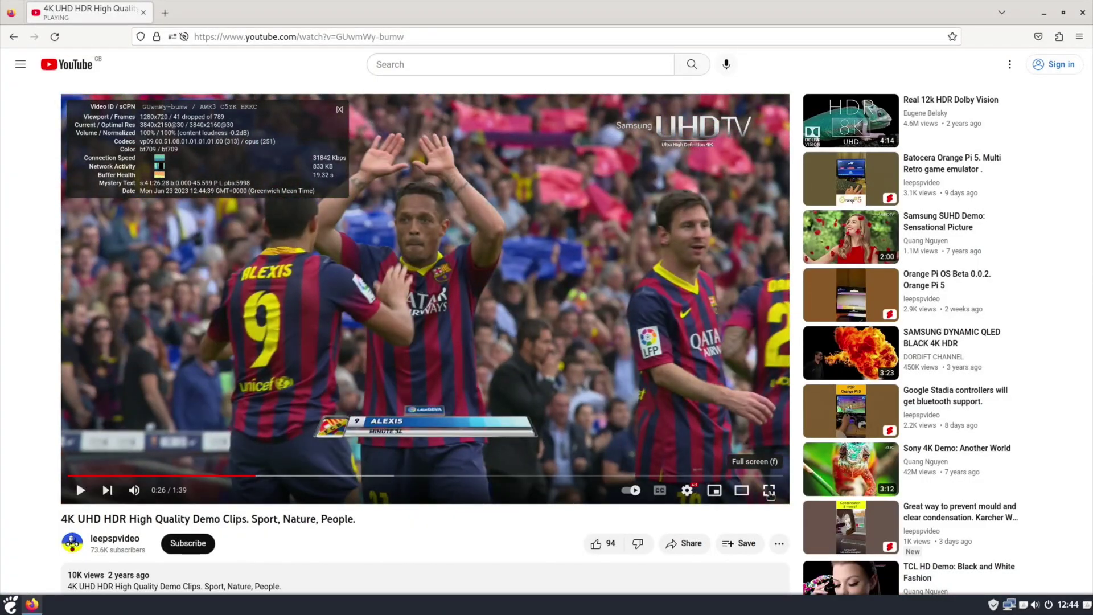
# Step: Minimise the Firefox window playing the 4K demo to reveal the empty Budgie desktop
pyautogui.moveTo(856, 435)
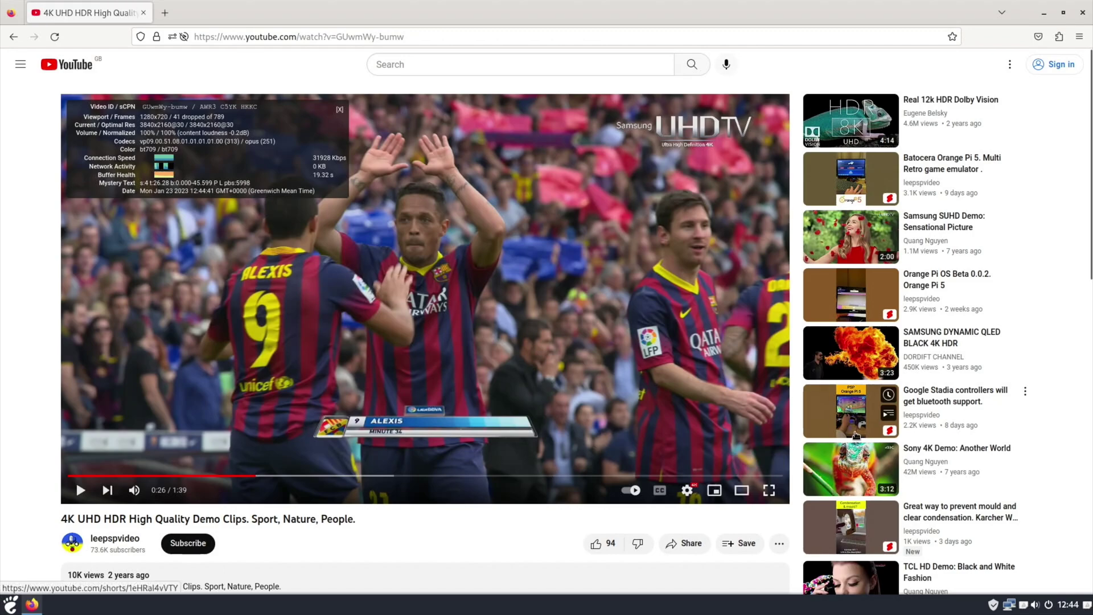
pyautogui.click(1046, 12)
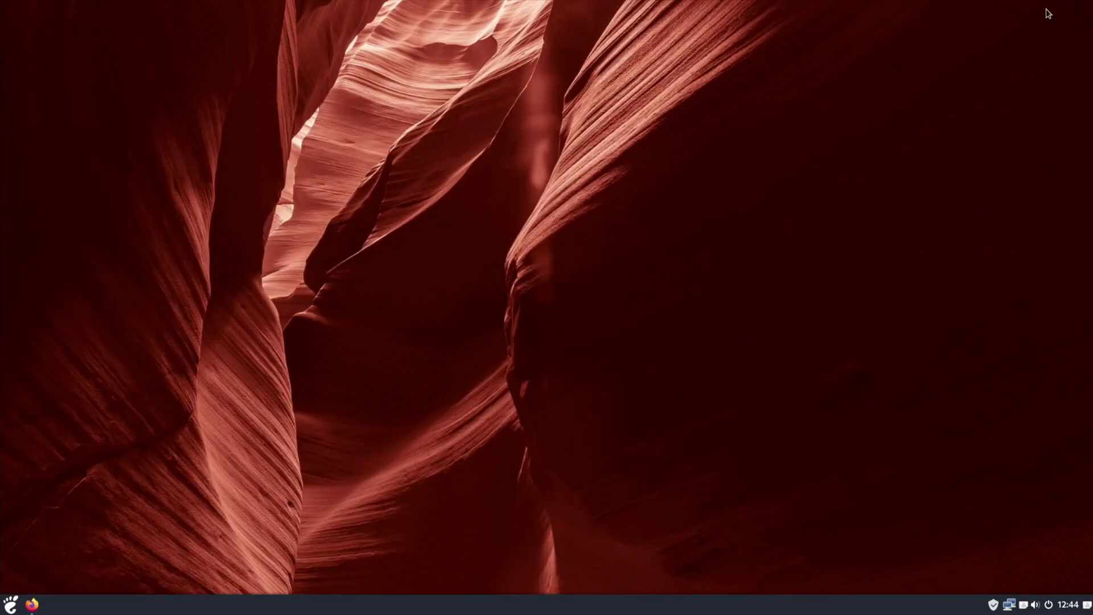